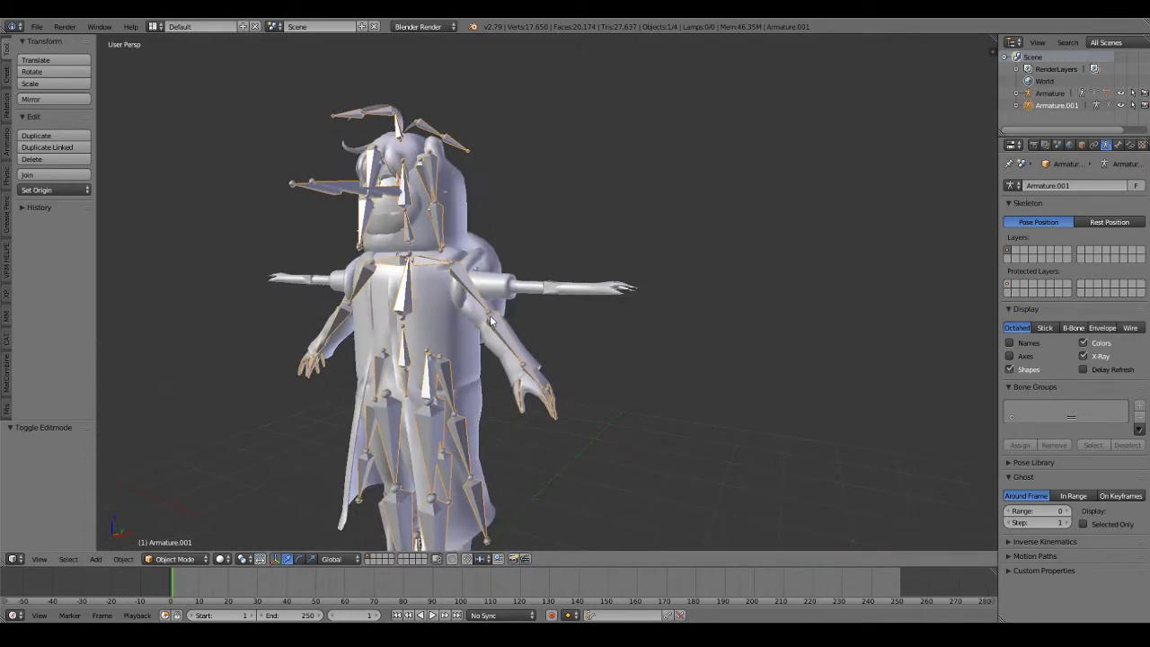
mouse_move(450, 343)
middle_mouse_down("shift")
mouse_move(483, 359)
mouse_move(699, 372)
mouse_move(461, 344)
middle_mouse_up("shift")
scroll(572, 364, "up", 4)
scroll(463, 337, "down", 4)
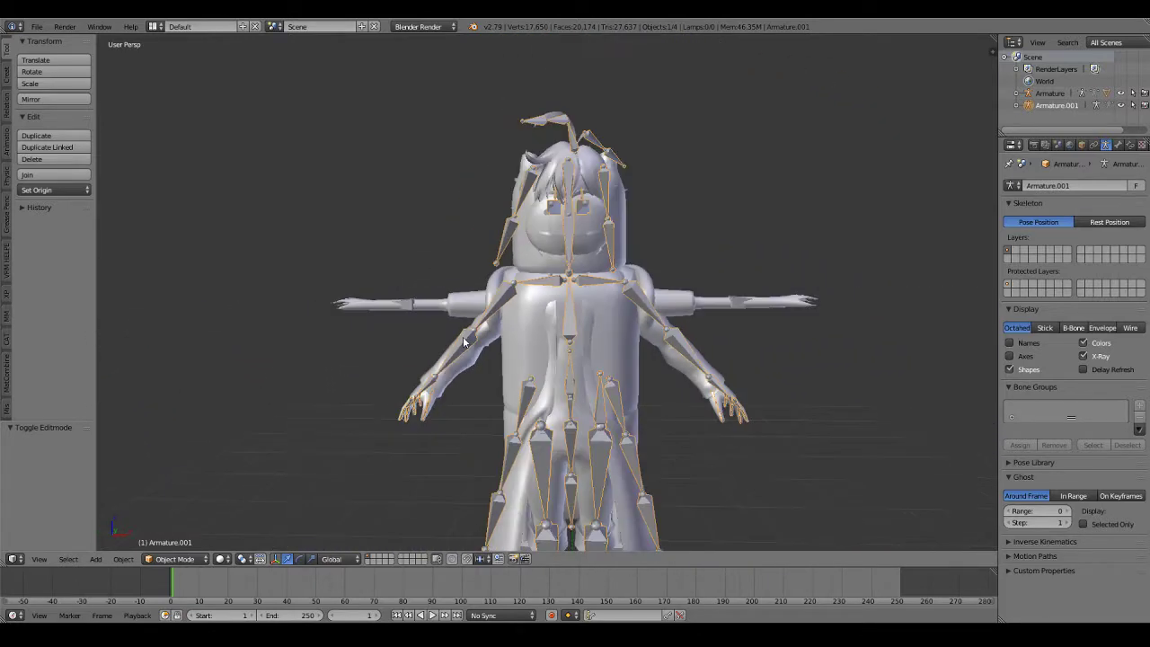
scroll(510, 376, "up", 4)
middle_click_drag(523, 378, 610, 389)
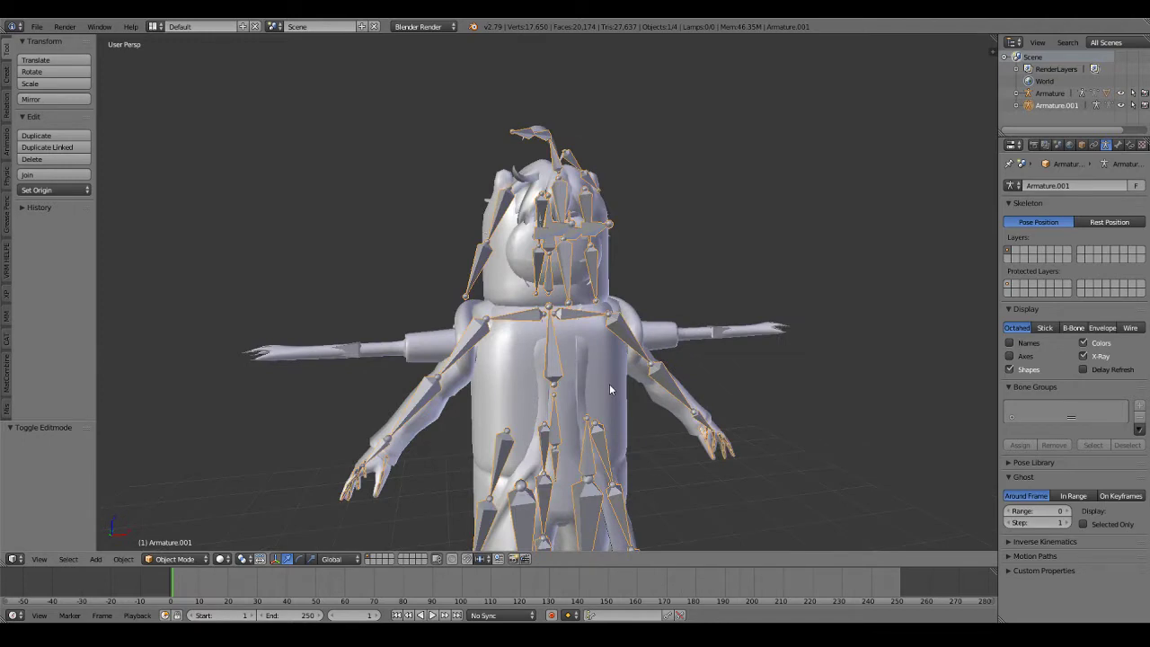
scroll(609, 384, "up", 3)
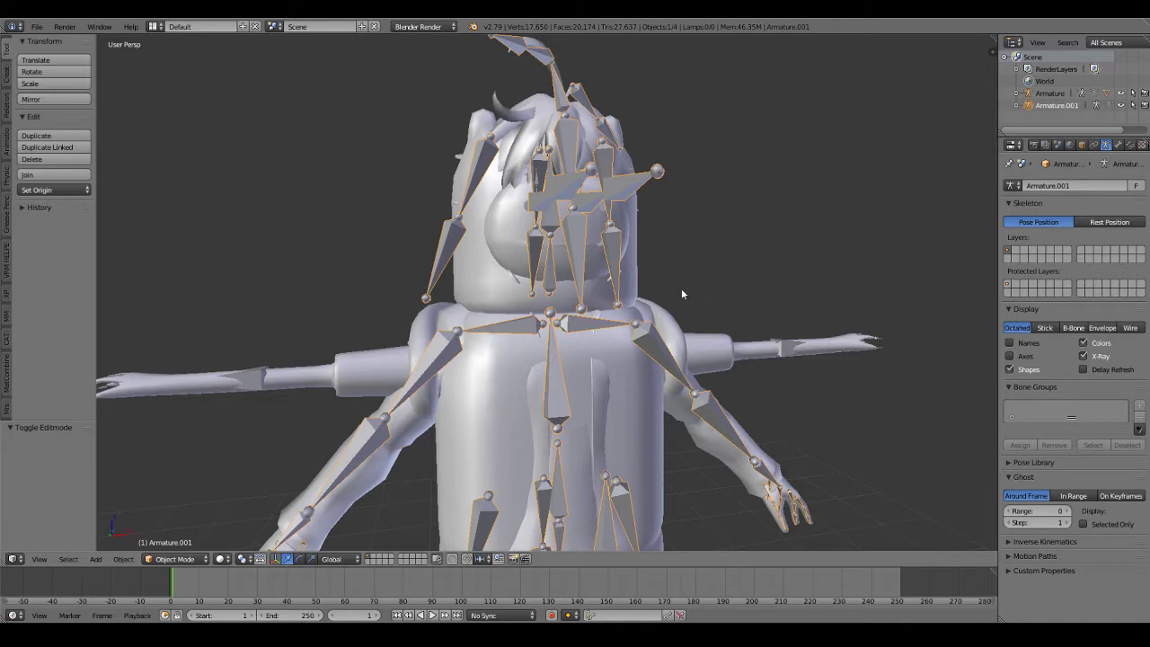
Open the large costume character's Body mesh for editing with all of its geometry deselected
right_click(646, 414)
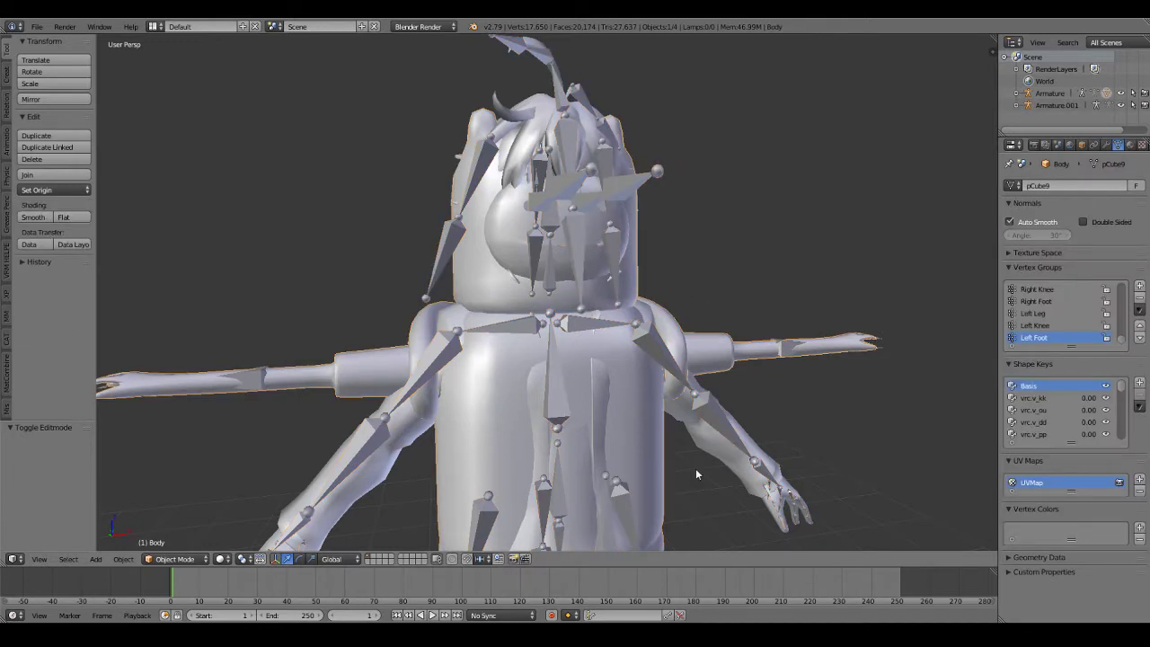
key("Tab")
scroll(643, 420, "down", 3)
scroll(642, 420, "up", 1)
scroll(642, 419, "up", 2)
scroll(642, 420, "down", 2)
key("a")
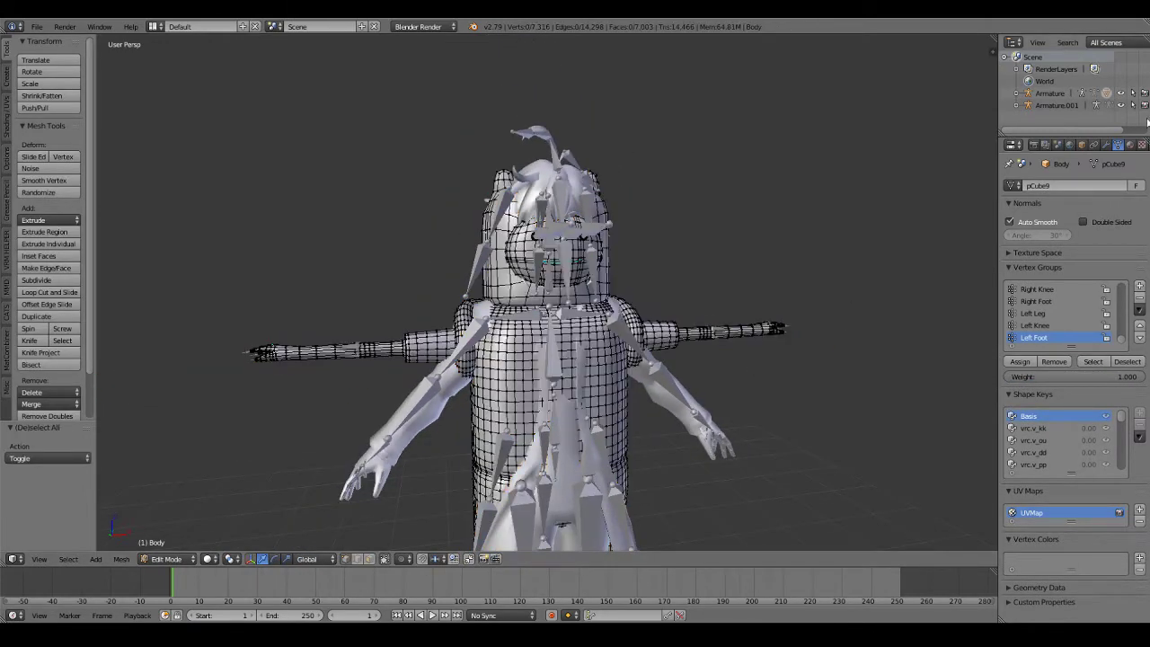
Select the torso and arm geometry that uses the lambert10SG material and delete its vertices
left_click(1130, 144)
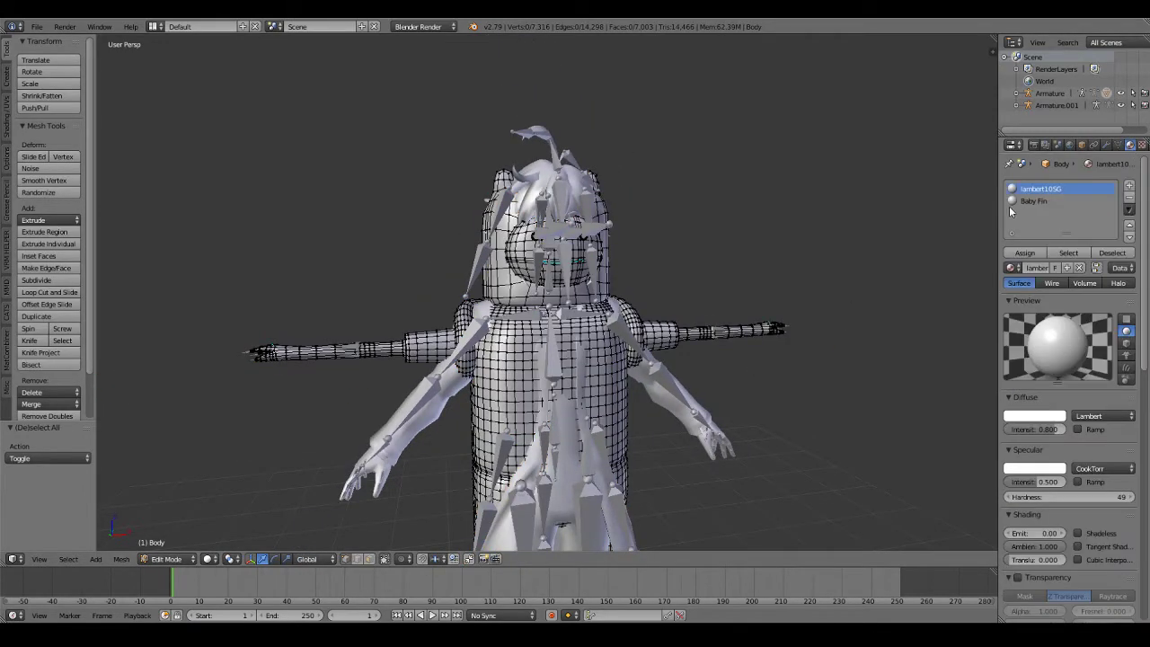
left_click(1066, 254)
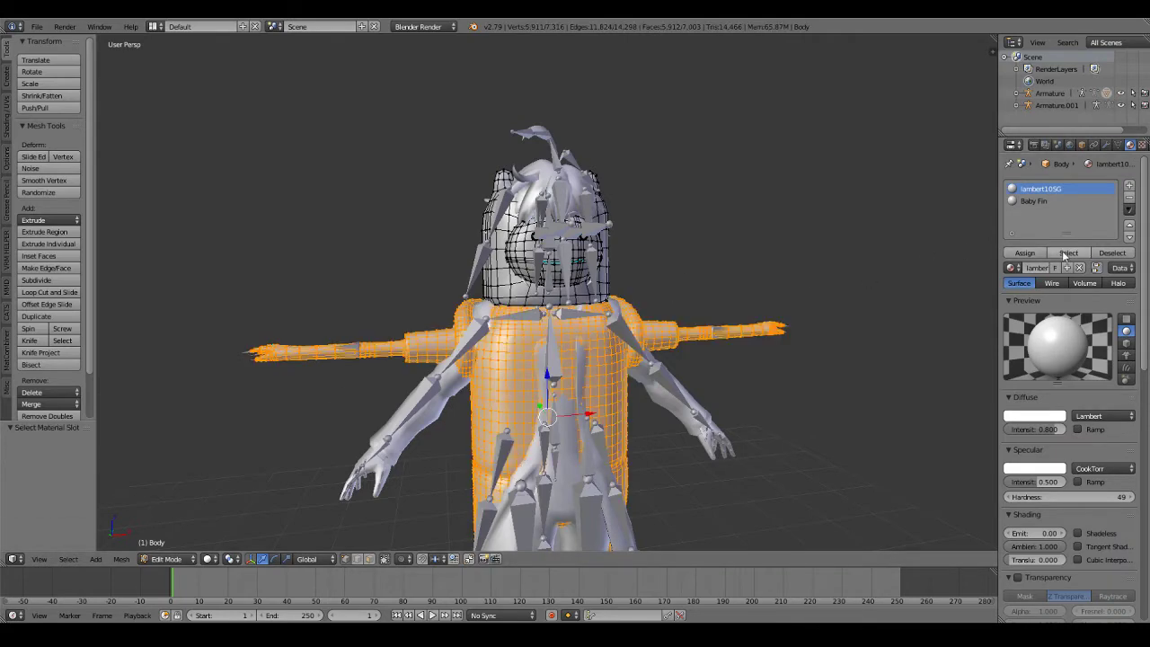
middle_click_drag(530, 315, 517, 337)
scroll(593, 324, "up", 1)
scroll(611, 337, "down", 1)
key("x")
left_click(512, 338)
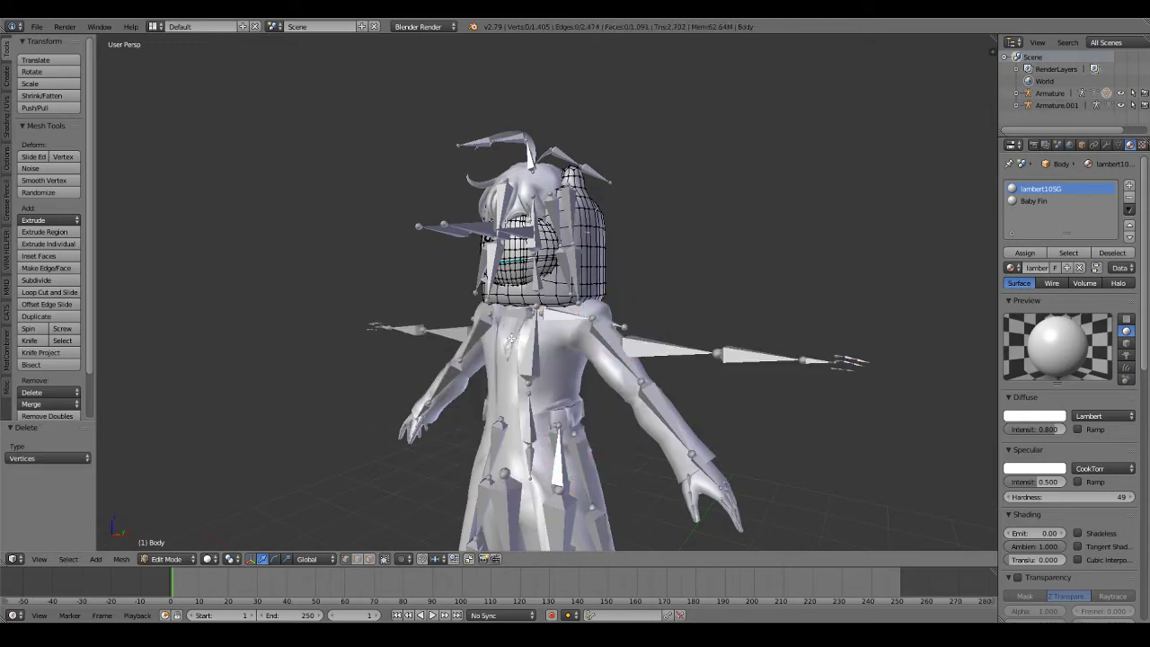
Finish editing the costume mesh and select the coat character's mesh, Body.001, in Object Mode
key("Tab")
middle_click_drag(420, 378, 503, 382)
left_click(1121, 145)
middle_click_drag(461, 340, 540, 377)
right_click(607, 376)
key("Tab")
key("Tab")
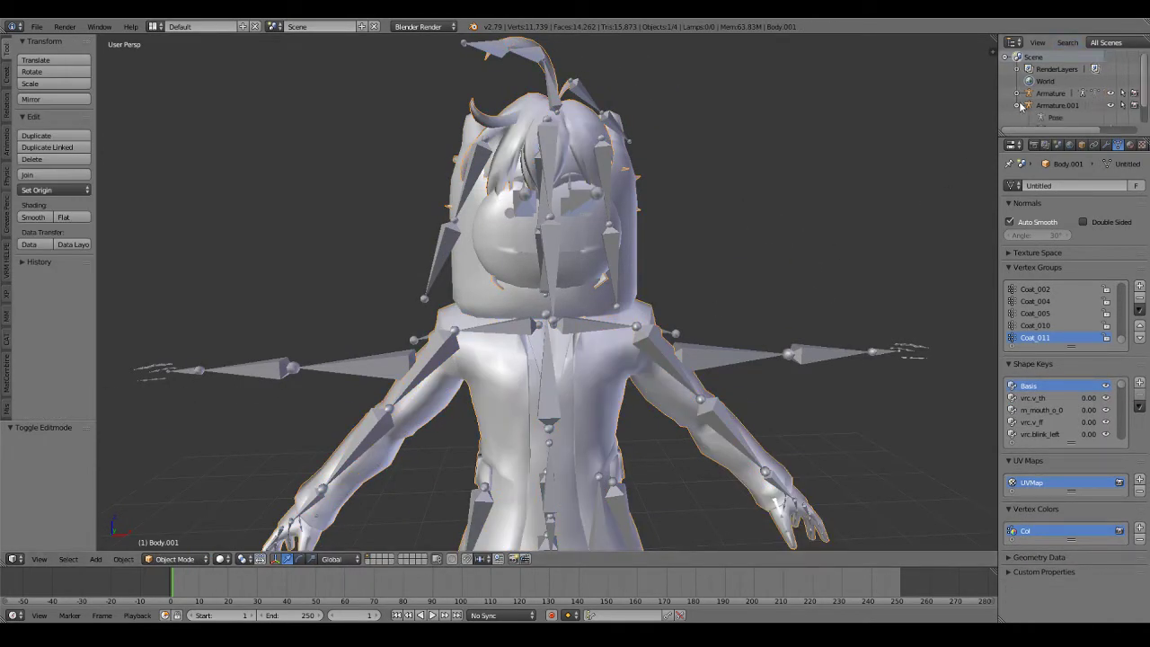
Hide the costume head mesh, Body, that belongs to the first Armature
left_click(1021, 107)
scroll(1020, 107, "down", 1)
left_click(1018, 71)
left_click(1112, 108)
middle_click_drag(882, 117, 584, 240)
In Edit Mode, select all geometry linked to the coat character's face and neck in Body.001
key("Tab")
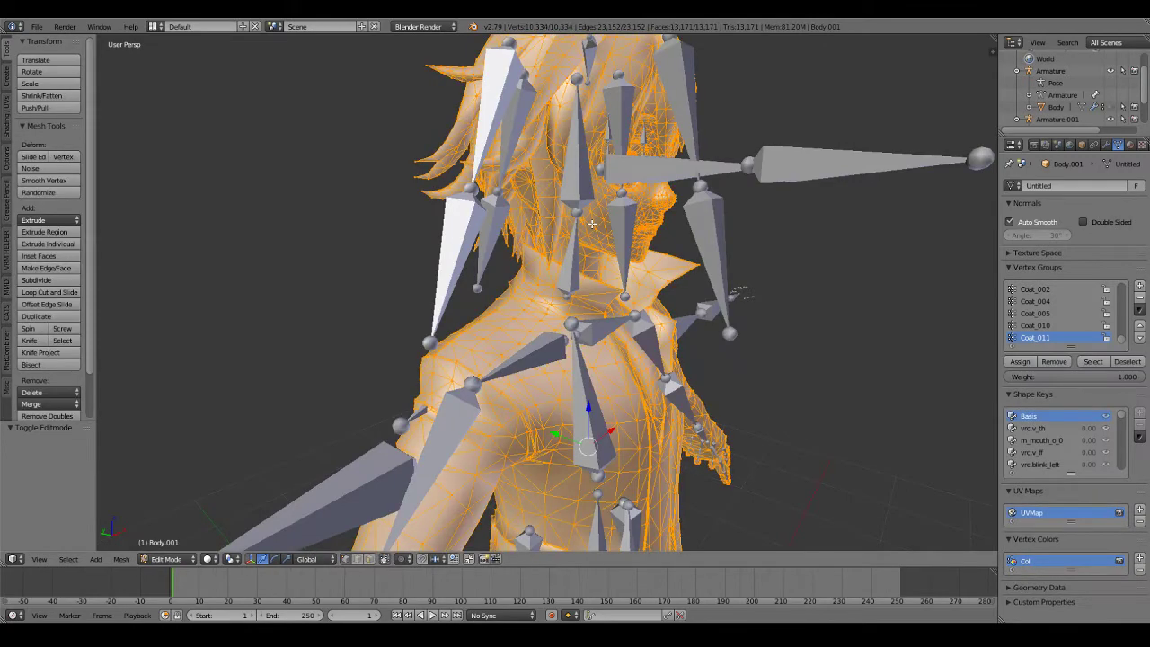
right_click(600, 225)
middle_click_drag(600, 224, 514, 187)
key("ctrl+l")
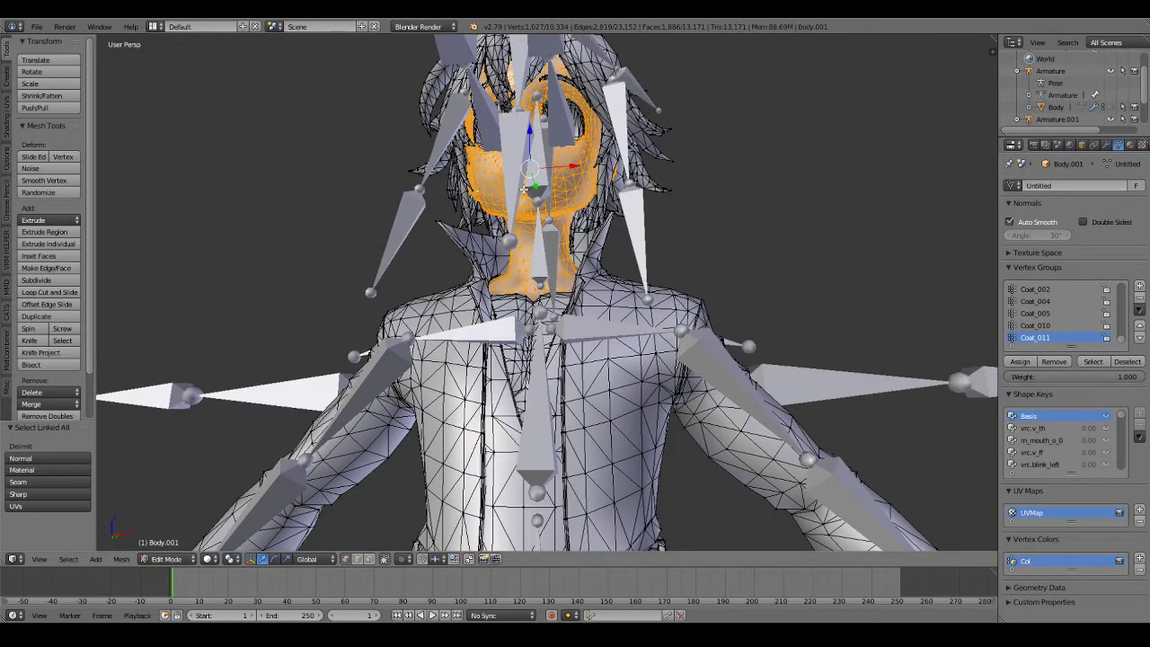
scroll(523, 190, "up", 3)
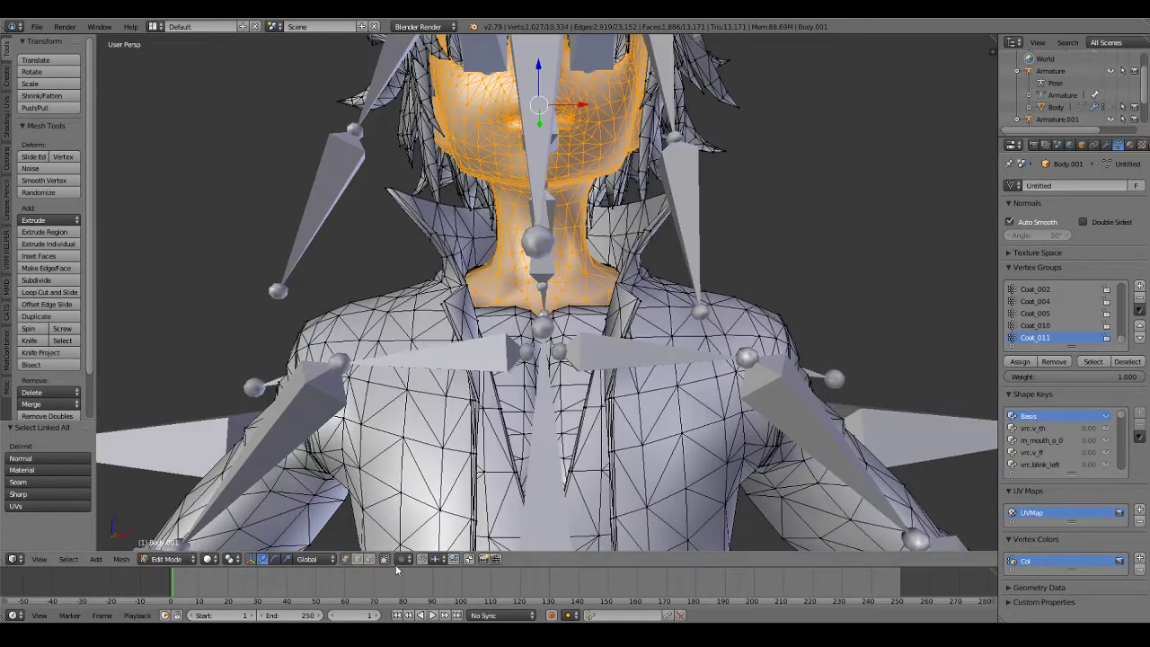
left_click(382, 559)
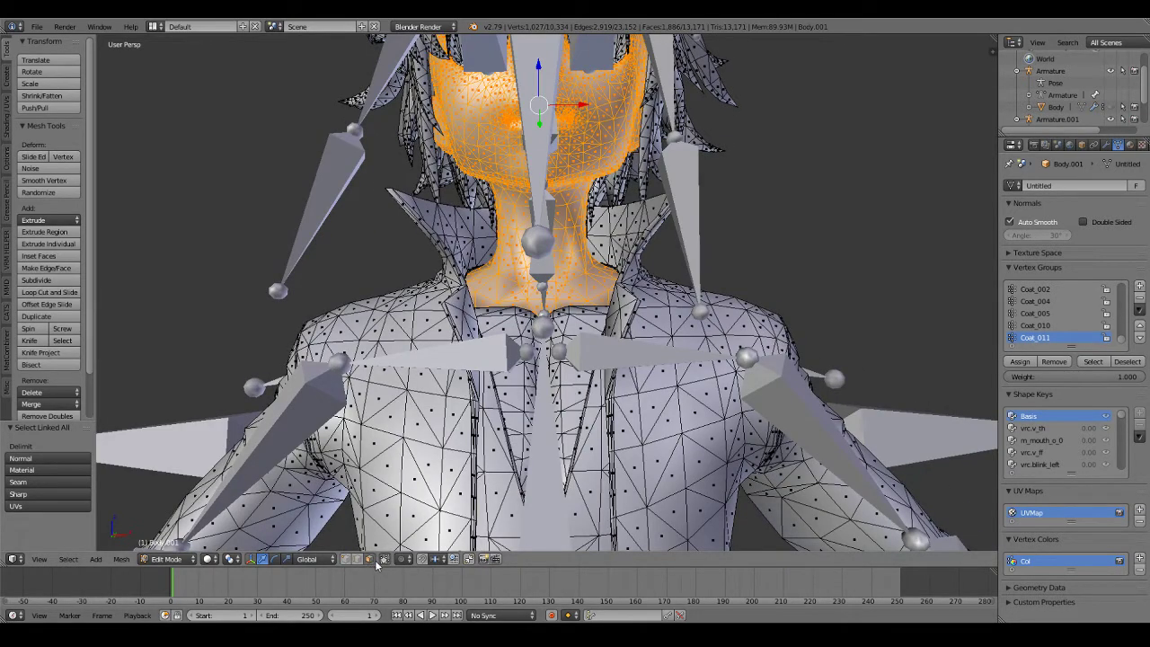
left_click(384, 559)
scroll(395, 519, "down", 3)
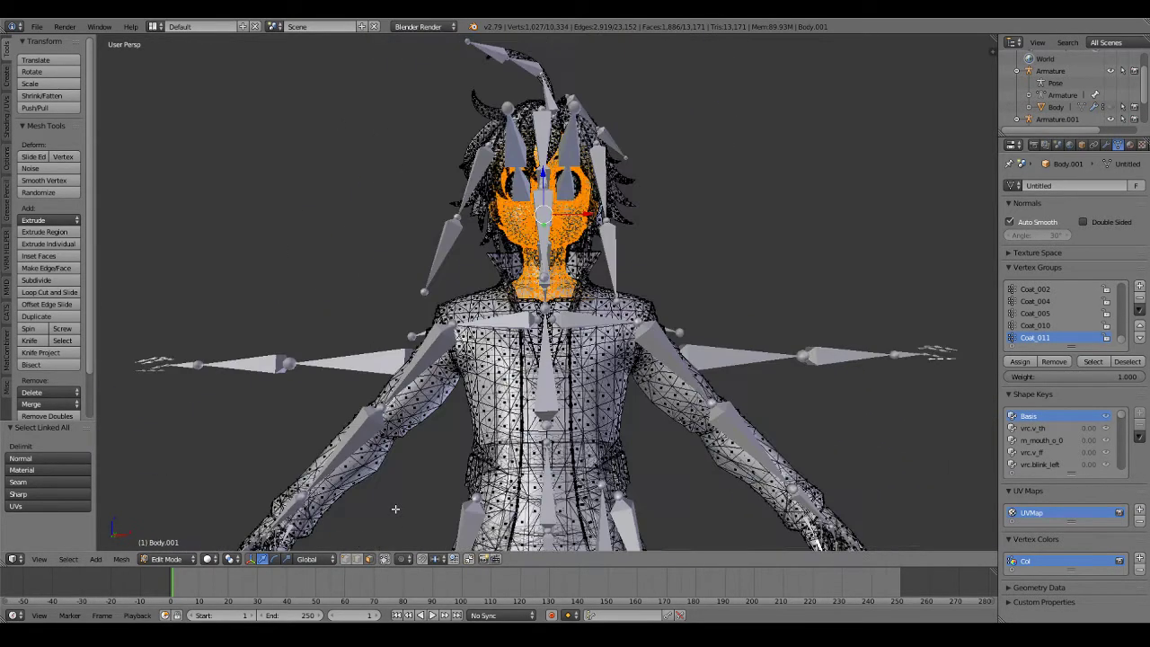
left_click(383, 559)
scroll(280, 348, "up", 3)
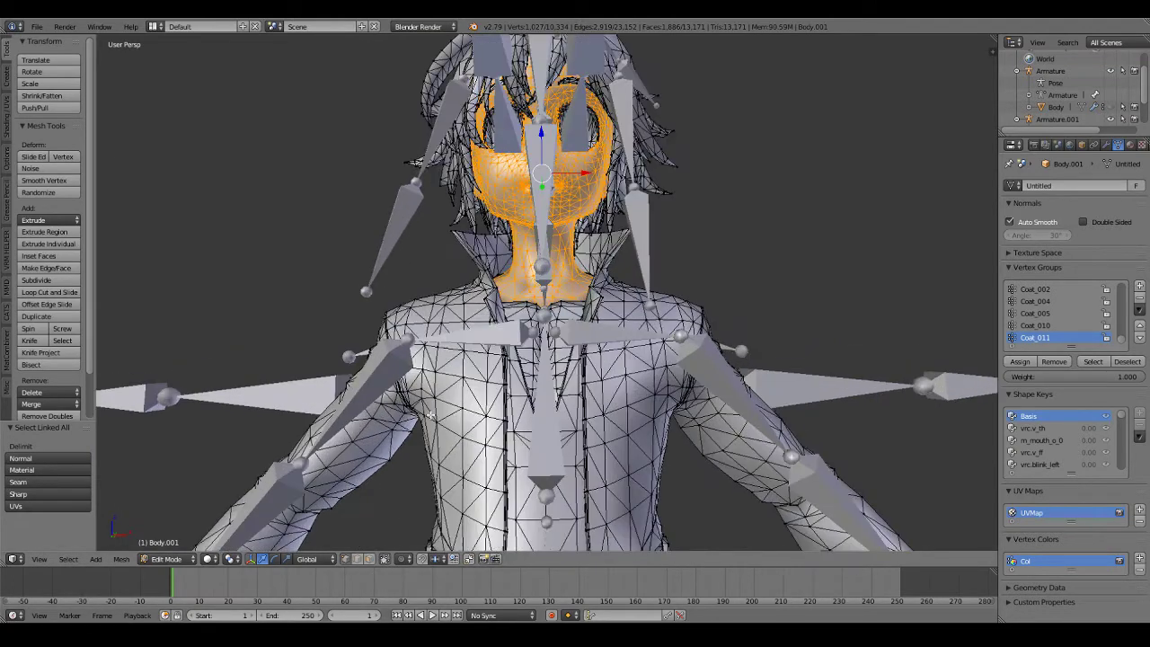
Separate the coat character's mesh by loose parts using the CATS model options
left_click(6, 310)
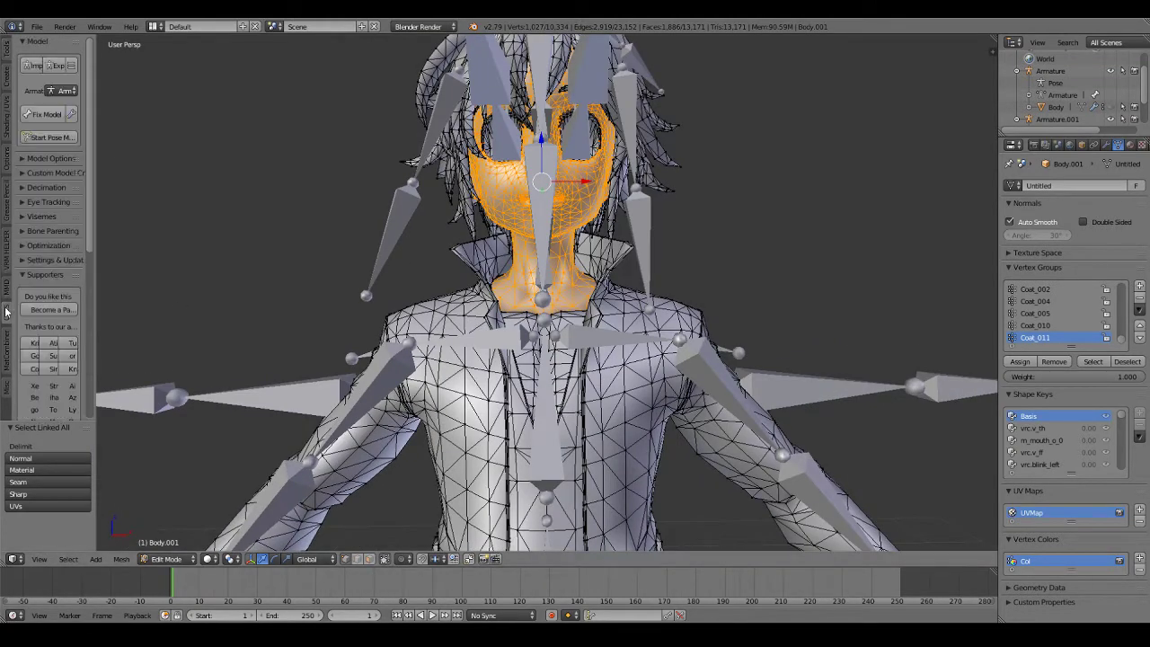
left_click(22, 159)
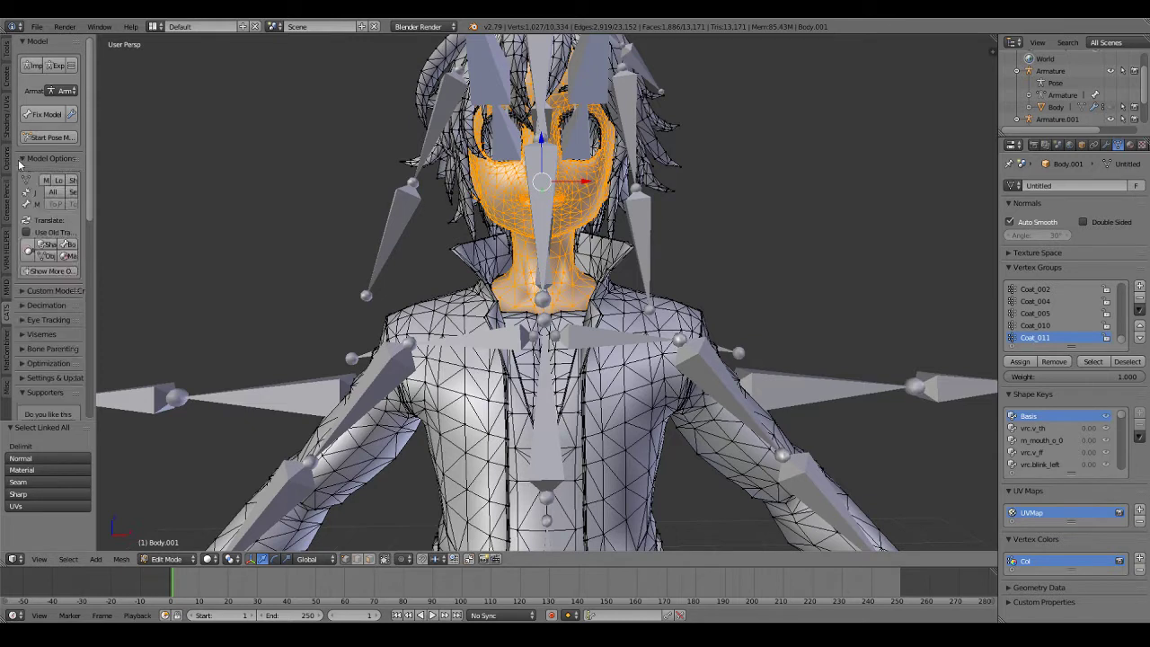
left_click(63, 182)
Delete the coat character's separated face part
scroll(595, 155, "up", 2)
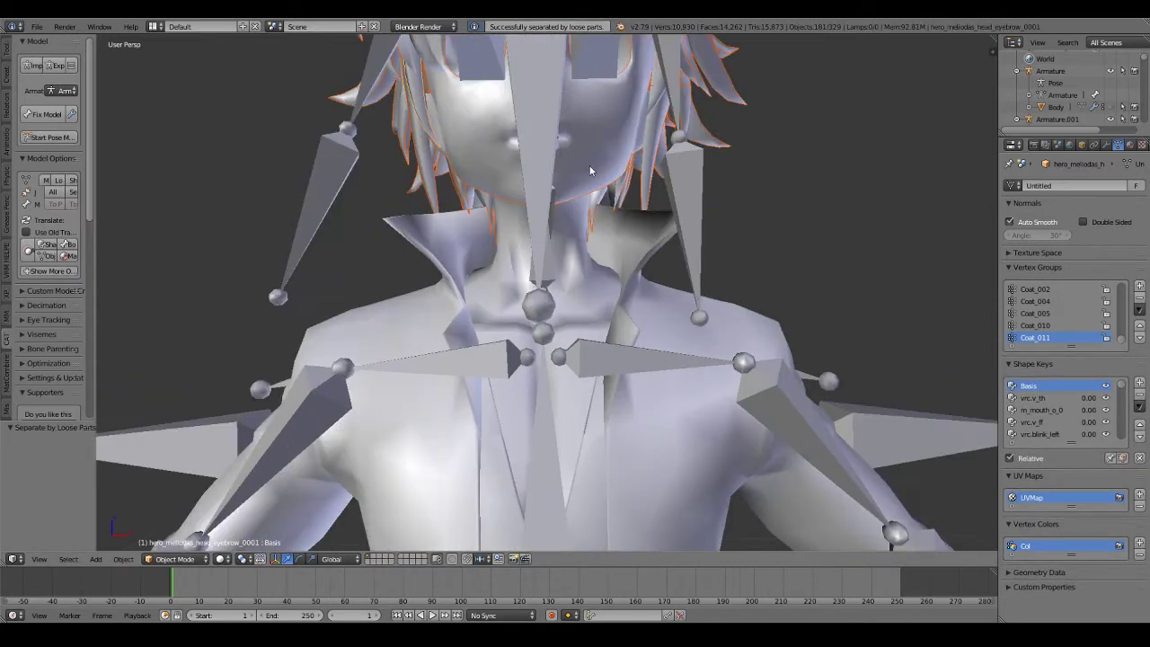
scroll(595, 160, "down", 3)
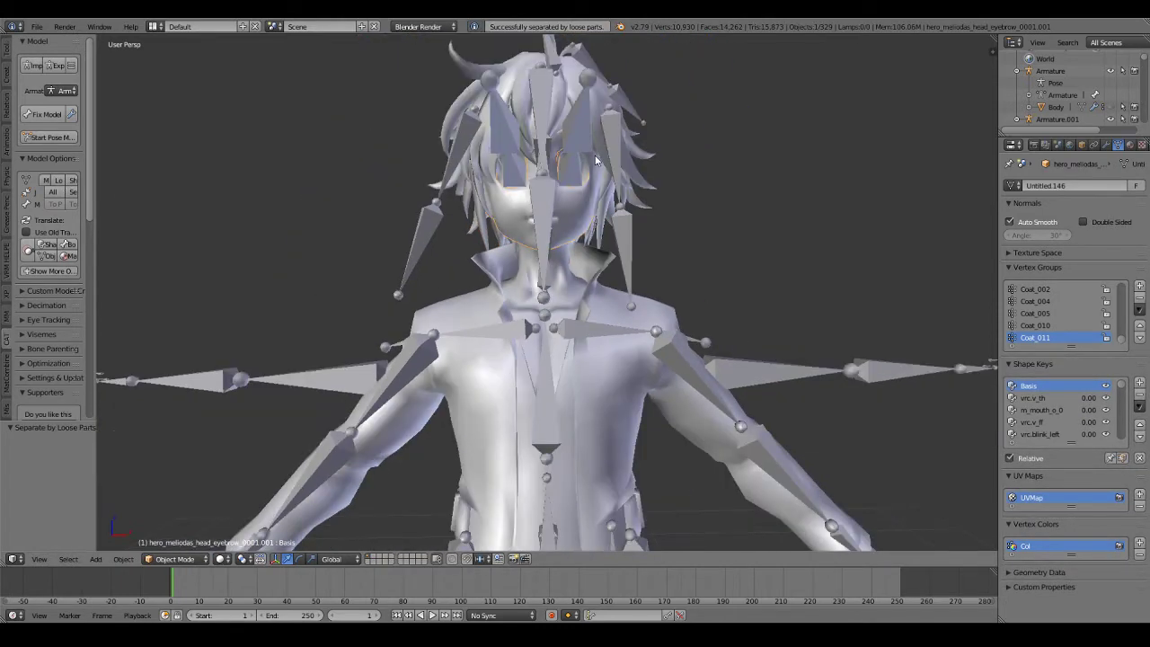
key("x")
left_click(595, 160)
mouse_move(352, 243)
middle_mouse_down()
mouse_move(424, 239)
mouse_move(551, 331)
mouse_move(634, 286)
middle_mouse_up()
key("c")
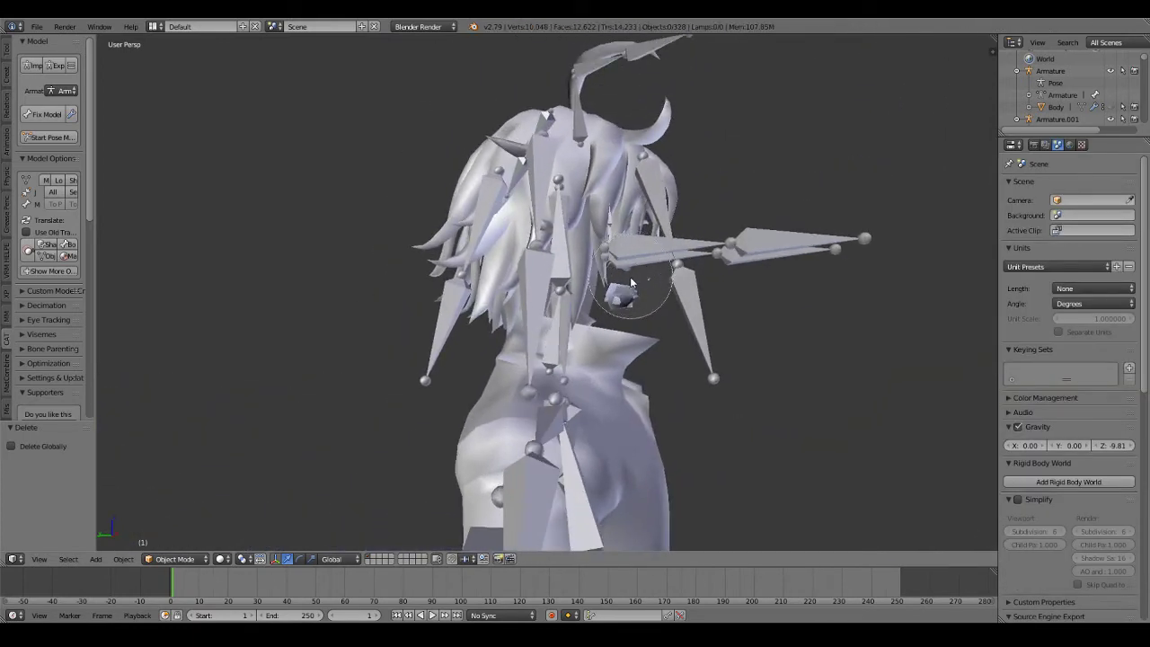
key("Escape")
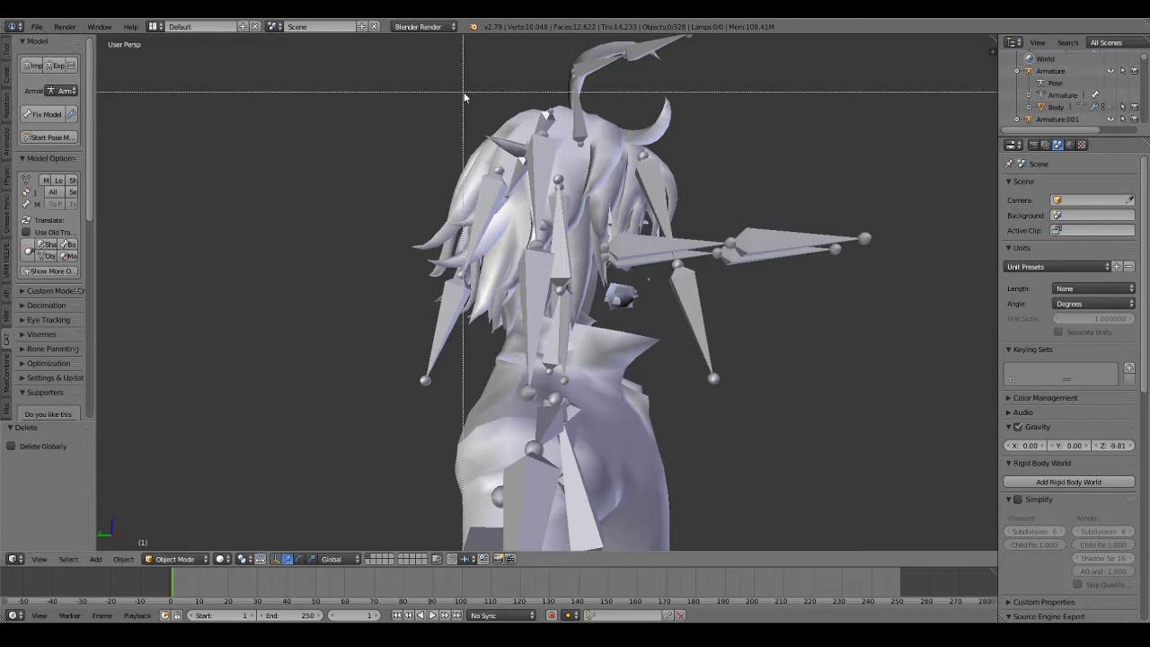
Examine the material and mesh of a separated hair part on the coat character's head
right_click(617, 158)
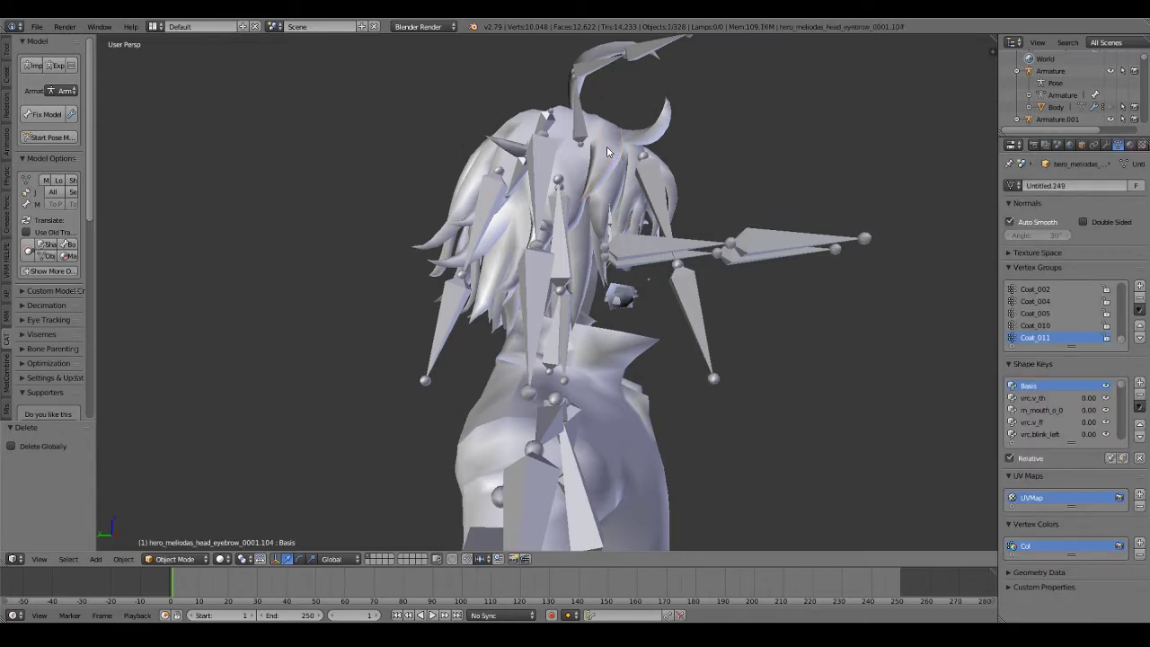
middle_click_drag(607, 150, 381, 154)
left_click(1130, 145)
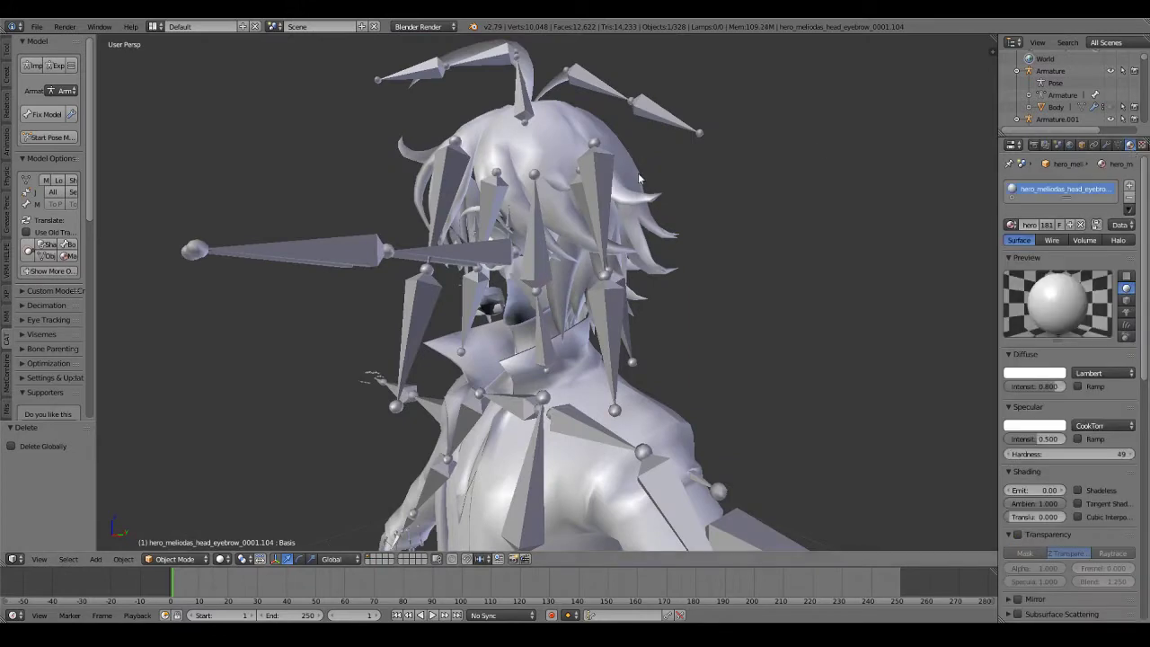
key("Tab")
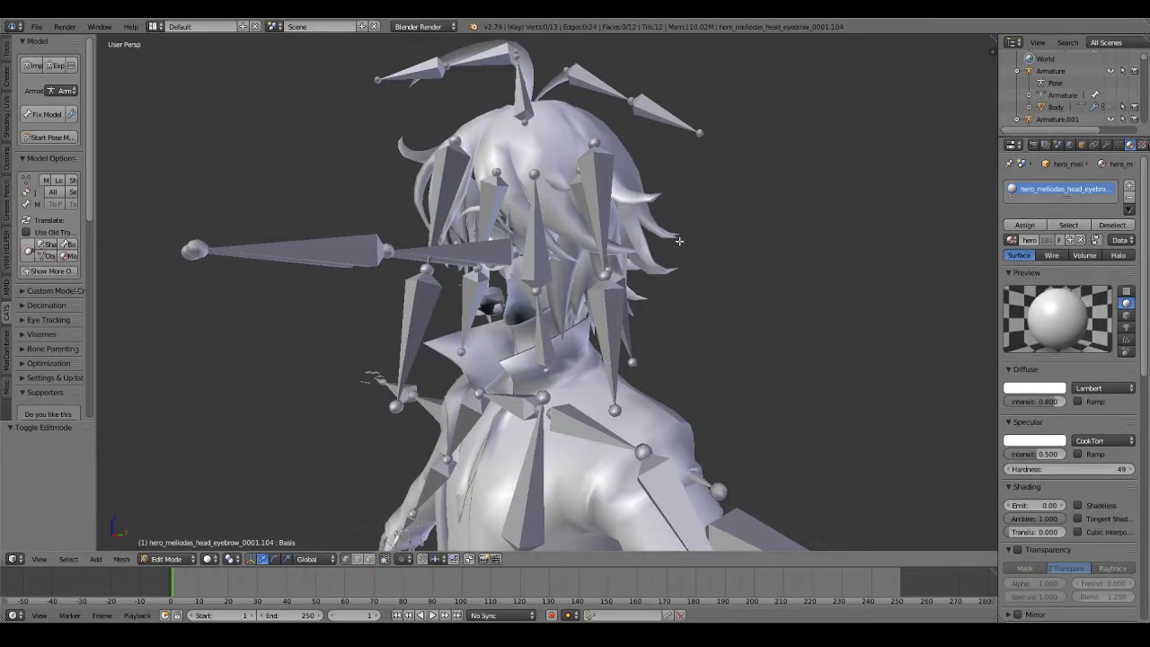
key("Tab")
middle_click_drag(691, 249, 674, 203)
Hide the coat character's Armature.001 so that its bones do not cover the head
right_click(605, 129)
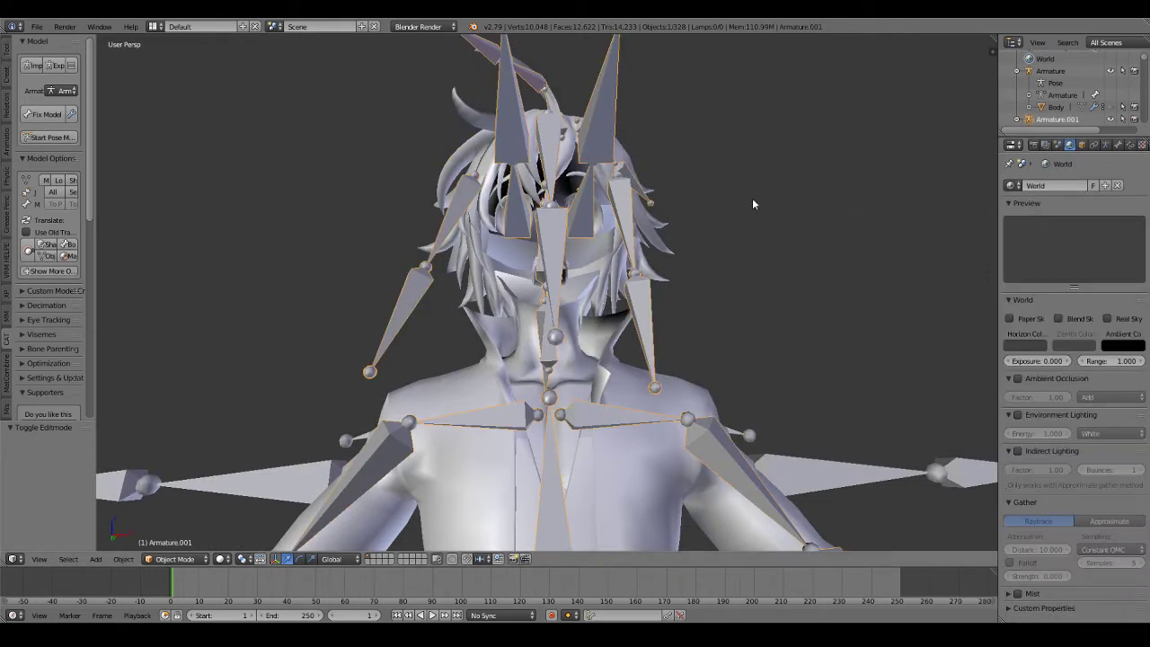
key("h")
middle_click_drag(708, 222, 613, 169)
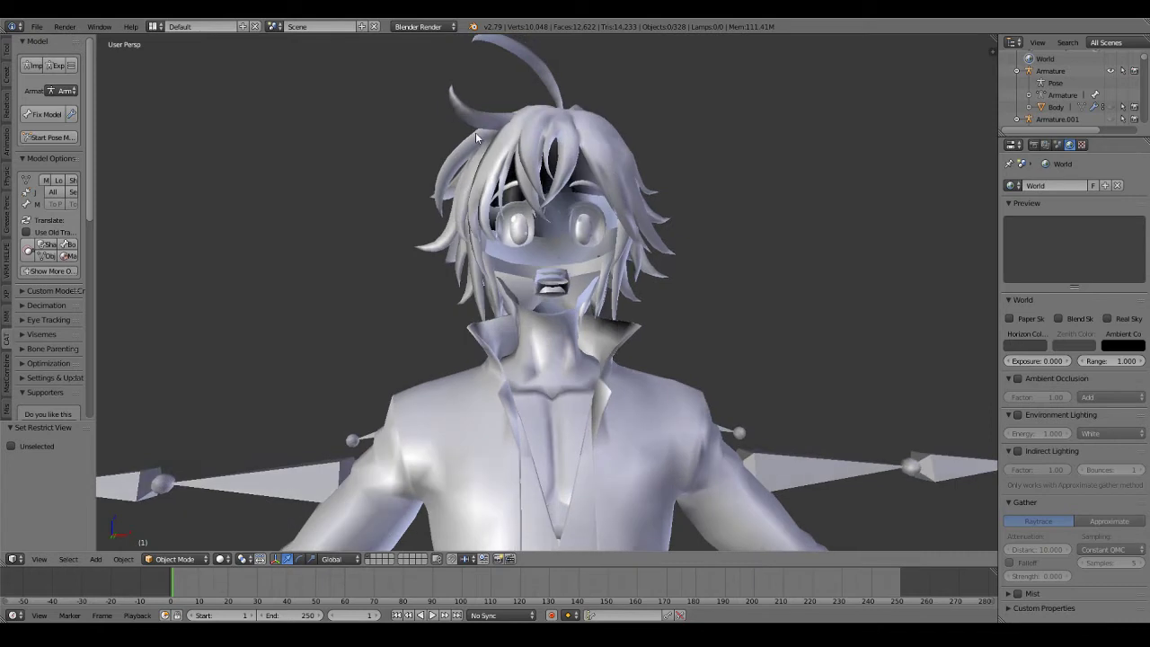
Box-select the hair, eyes and upper head parts, join them into one object and delete it
key("b")
left_click_drag(391, 34, 697, 257)
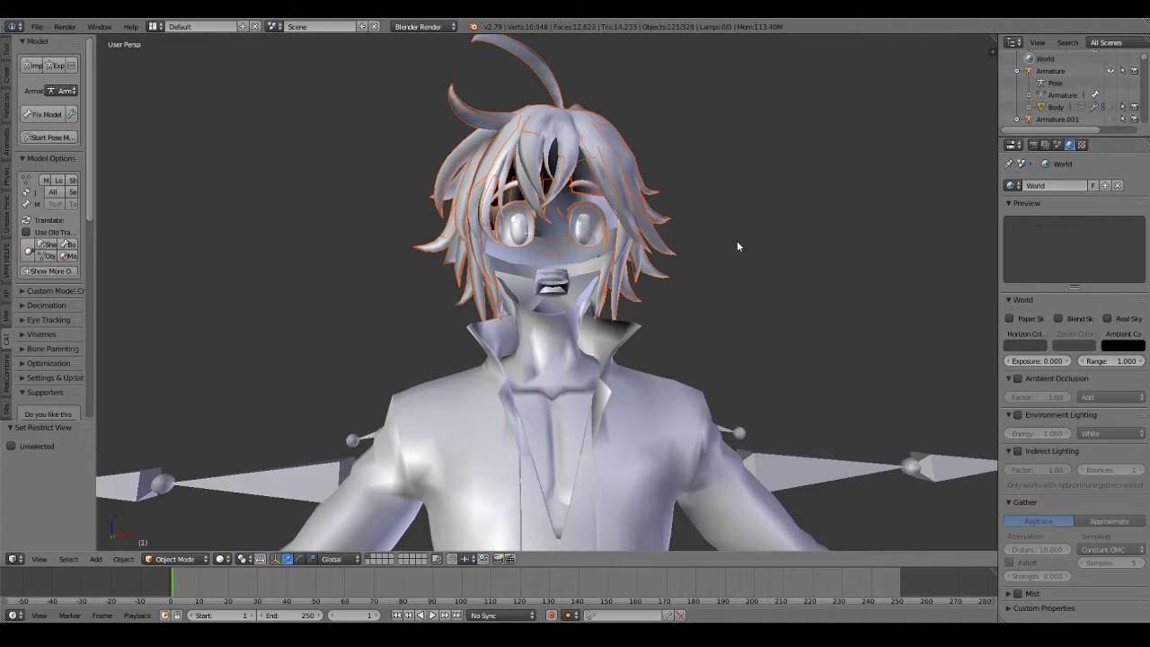
right_click(534, 69, "shift")
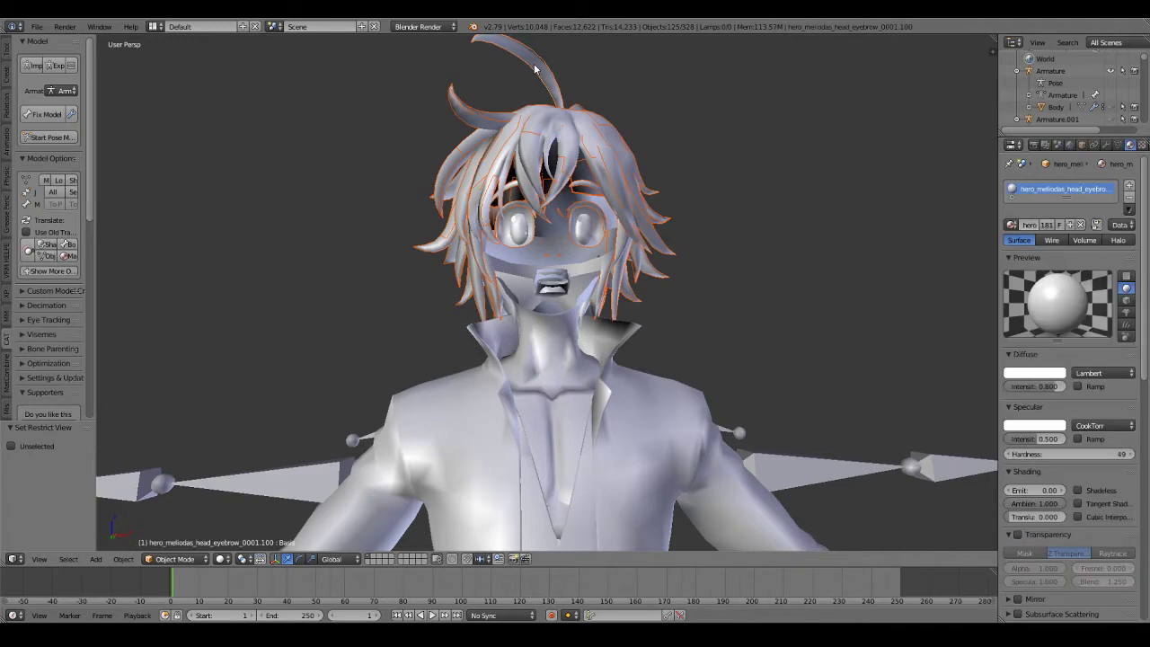
key("ctrl+j")
middle_click_drag(625, 182, 633, 284)
key("x")
left_click(597, 230)
Box-select the leftover hair strands across the back of the head and delete them
key("c")
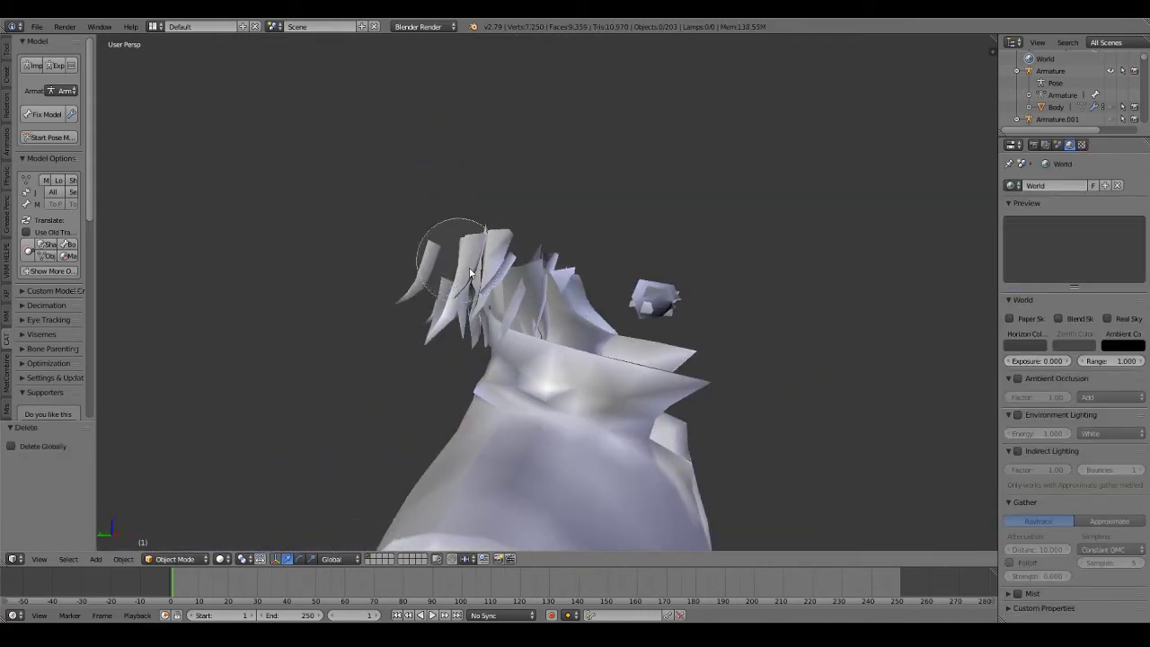
key("Escape")
middle_click_drag(470, 270, 610, 218)
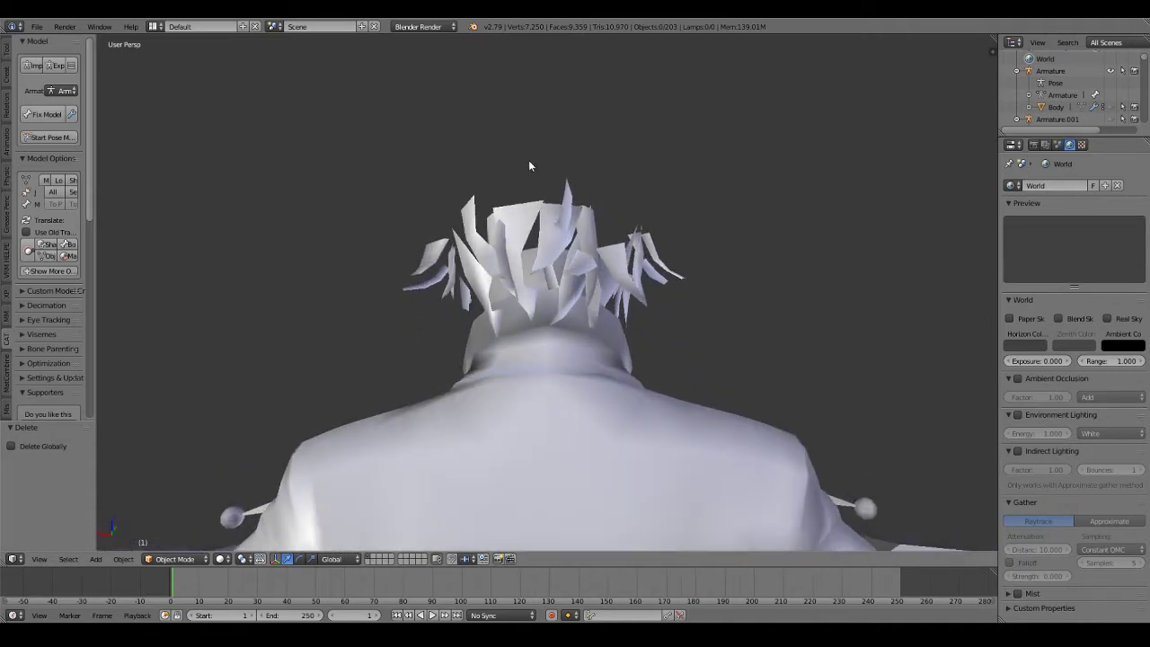
key("b")
left_click_drag(404, 192, 702, 254)
key("x")
left_click(718, 228)
Select several low hair strands behind the neck from the side and delete them
middle_click_drag(716, 240, 447, 313)
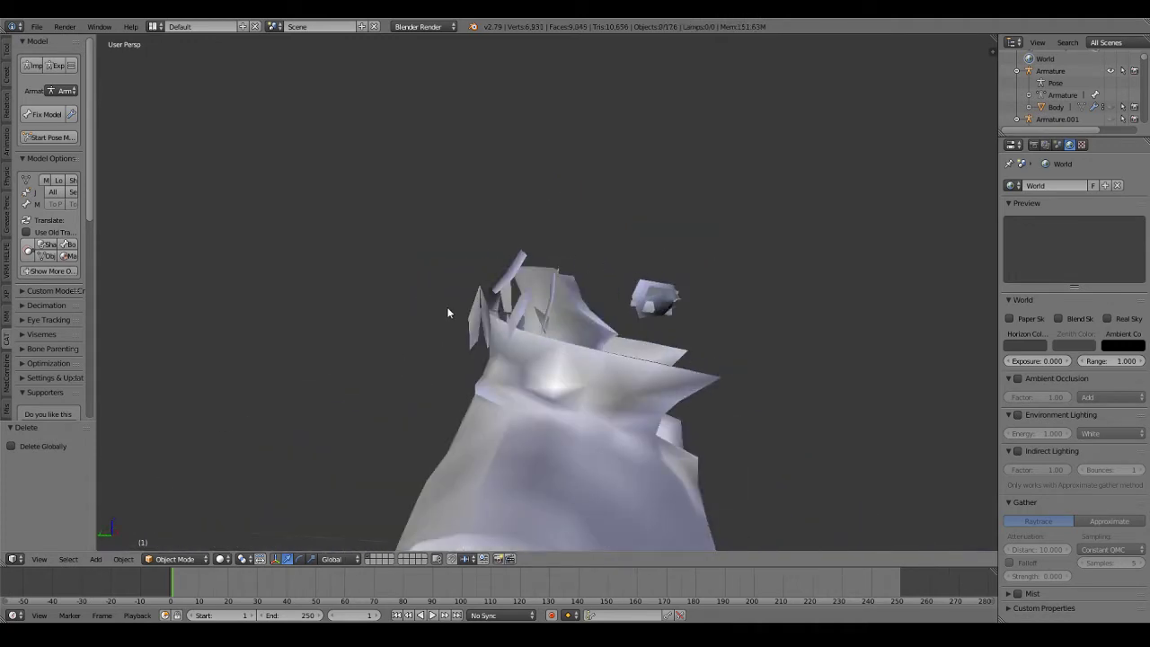
right_click(513, 284)
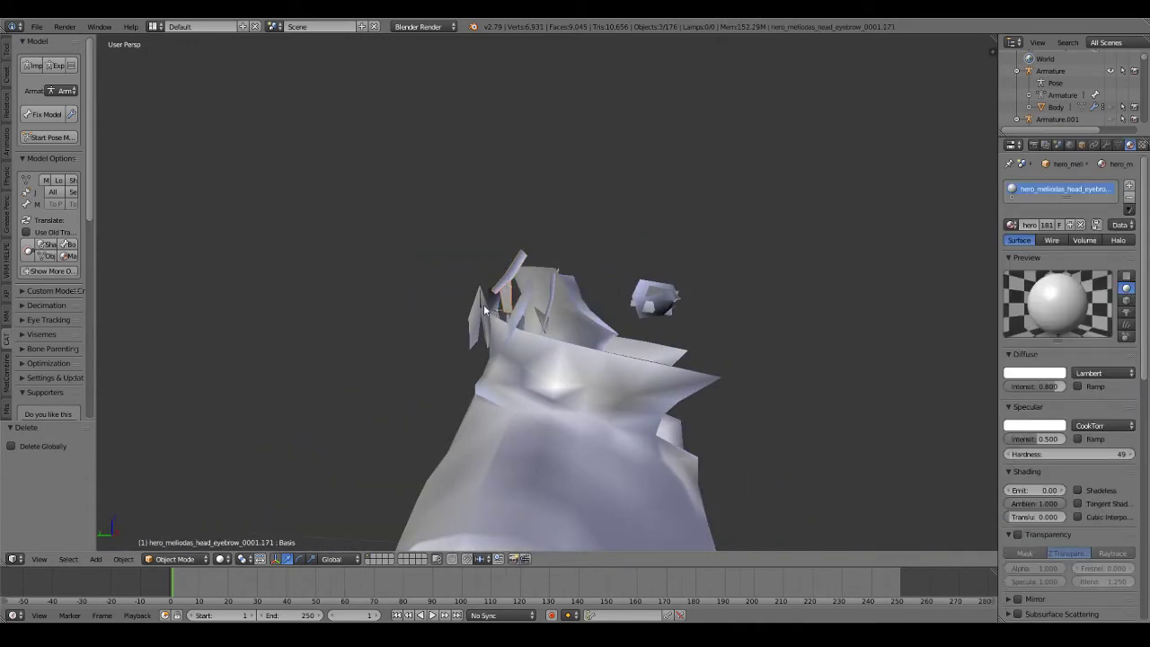
right_click(484, 310)
right_click(466, 316)
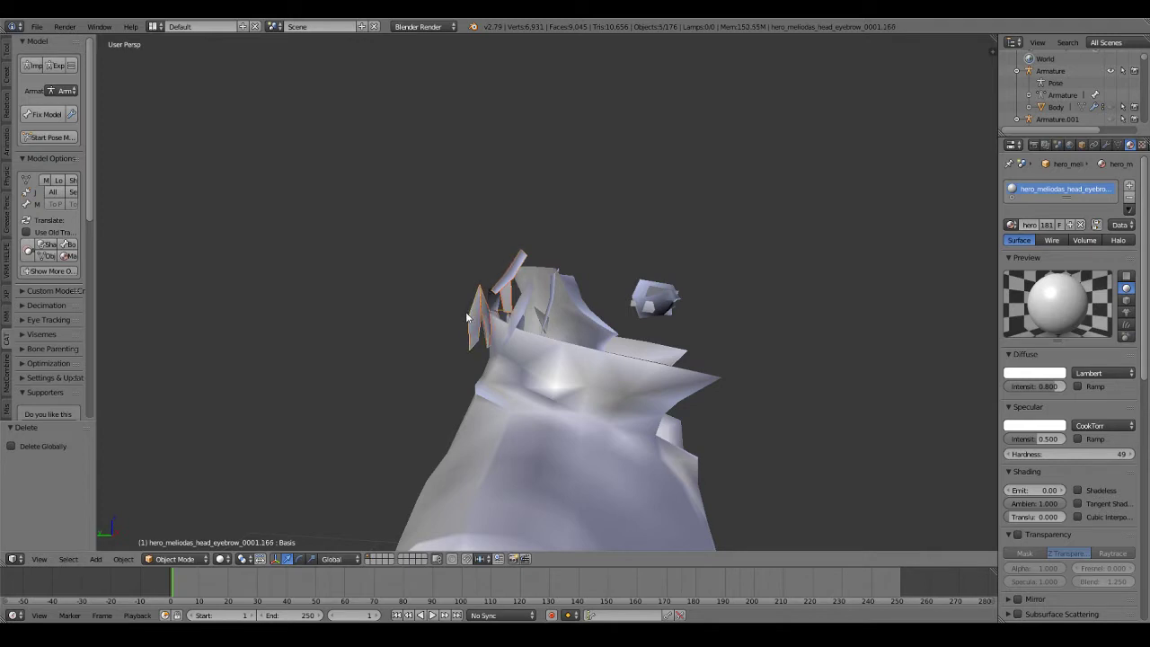
key("x")
left_click(550, 290)
Select the remaining loose hair strands around the neck and collar, leave out the neck and coat parts, and delete the strands
middle_click_drag(551, 291, 533, 363)
right_click(615, 360)
right_click(537, 353)
right_click(513, 317, "shift")
middle_click_drag(513, 317, 525, 279)
right_click(409, 274, "shift")
right_click(411, 213, "shift")
right_click(425, 241, "shift")
right_click(443, 232, "shift")
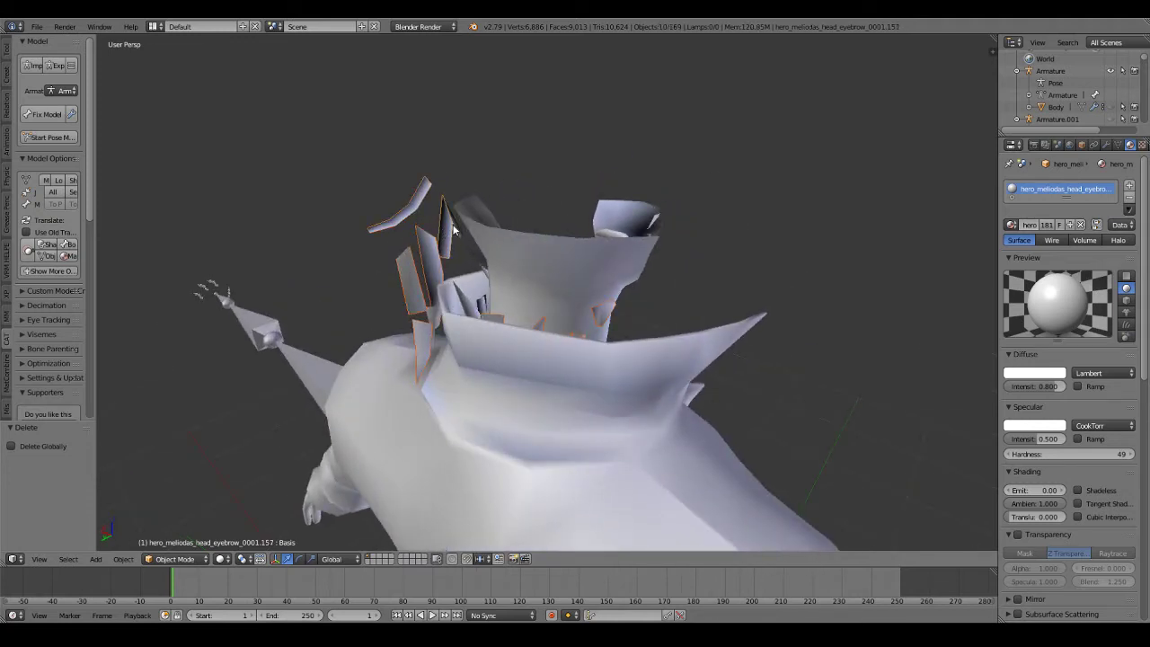
right_click(460, 241, "shift")
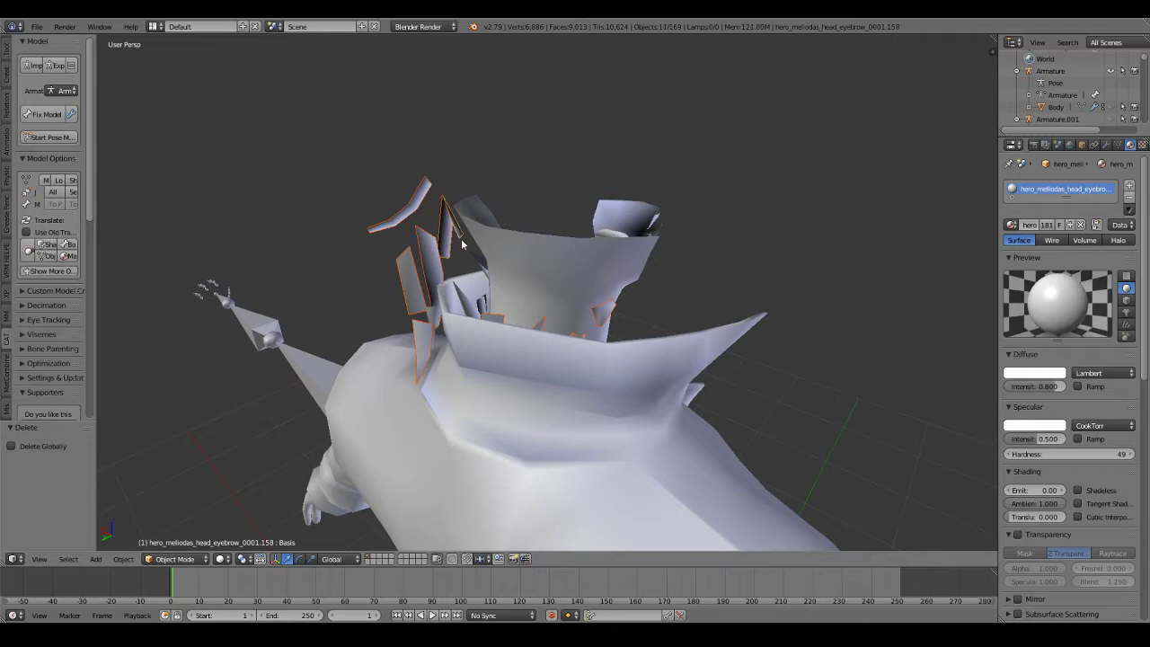
right_click(481, 282, "shift")
right_click(473, 387, "shift")
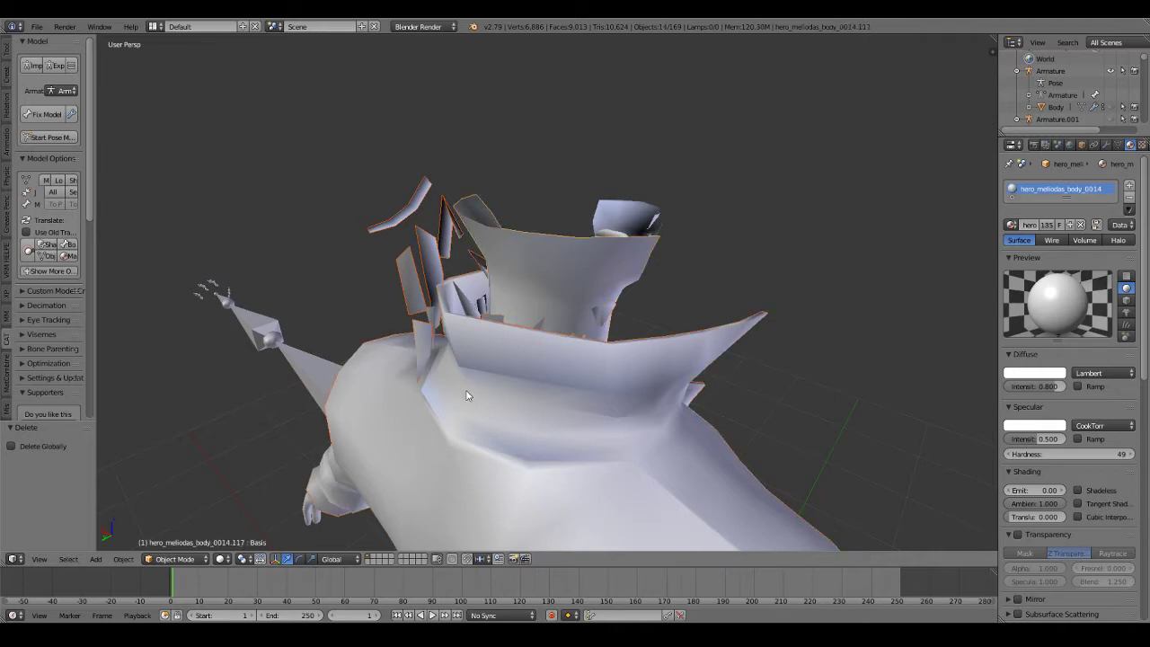
right_click(363, 351, "shift")
right_click(363, 351, "shift")
right_click(539, 234, "shift")
right_click(539, 233, "shift")
key("Delete")
Delete the last leftover piece beside the coat collar
middle_click_drag(528, 229, 549, 391)
right_click(550, 396)
key("Delete")
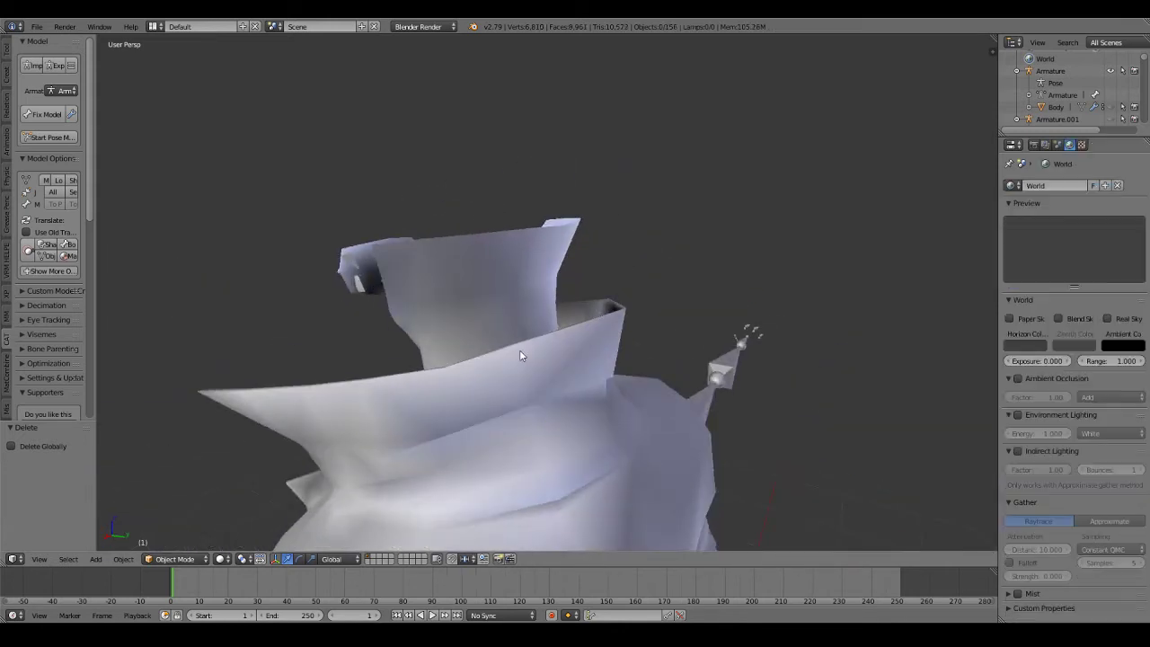
Delete three of the small leftover pieces around the coat character's neck and collar one by one
middle_click_drag(521, 351, 592, 433)
right_click(592, 432)
key("Delete")
right_click(517, 467)
key("x")
left_click(539, 466)
right_click(547, 466)
middle_click_drag(546, 465, 763, 262)
key("Delete")
Delete the last five loose head pieces at the top of the neck, keeping the neck and the coat collar
right_click(763, 261)
key("x")
left_click(785, 246)
right_click(785, 247)
key("x")
left_click(775, 258)
right_click(766, 264)
key("x")
left_click(767, 276)
right_click(767, 278)
key("Delete")
right_click(724, 287)
key("x")
left_click(707, 277)
scroll(765, 329, "down", 5)
middle_click_drag(715, 366, 721, 293)
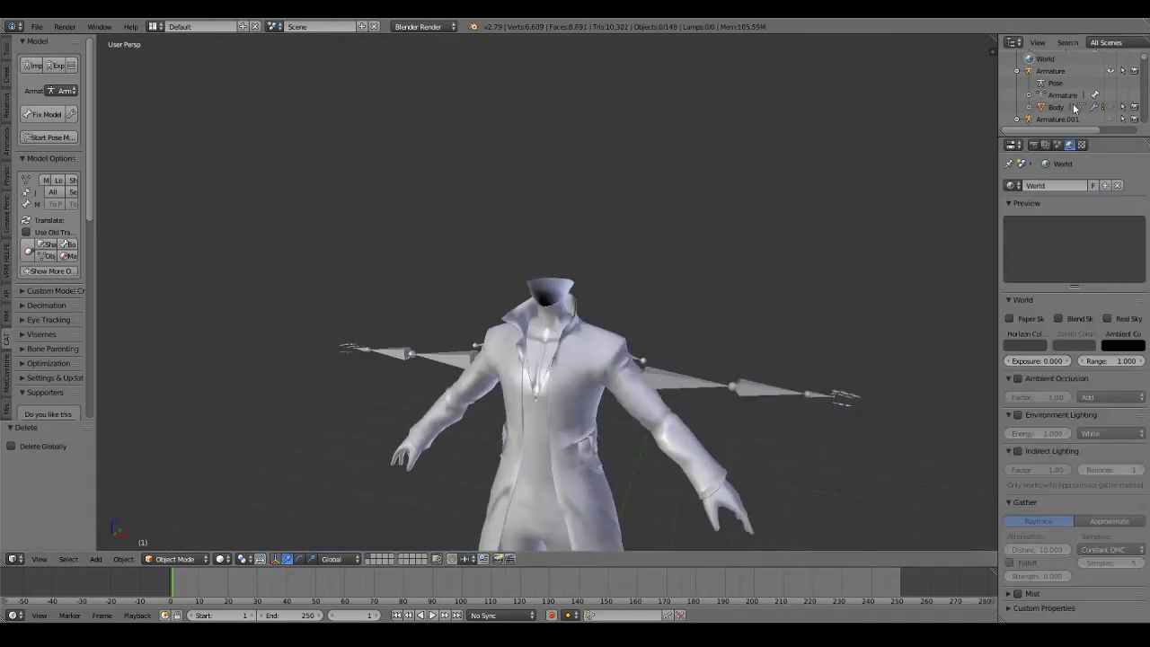
Unhide the costume character's Body mesh and the coat character's Armature.001
left_click(1110, 109)
left_click(1108, 121)
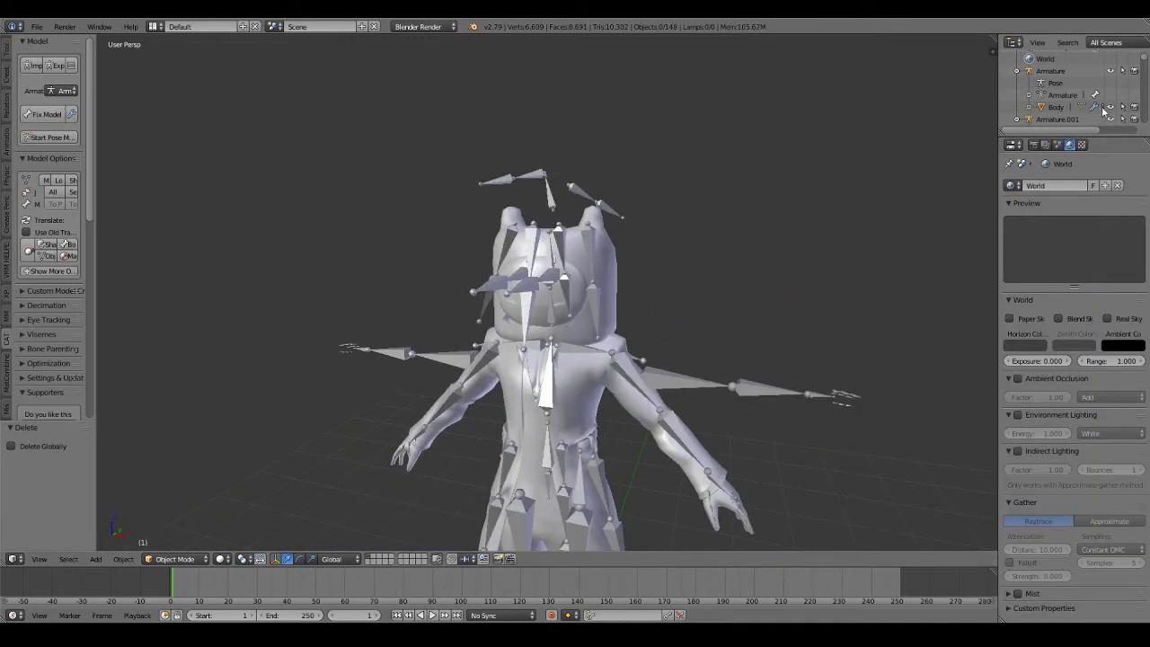
scroll(1100, 101, "up", 1)
scroll(383, 352, "up", 1)
scroll(1068, 105, "down", 5)
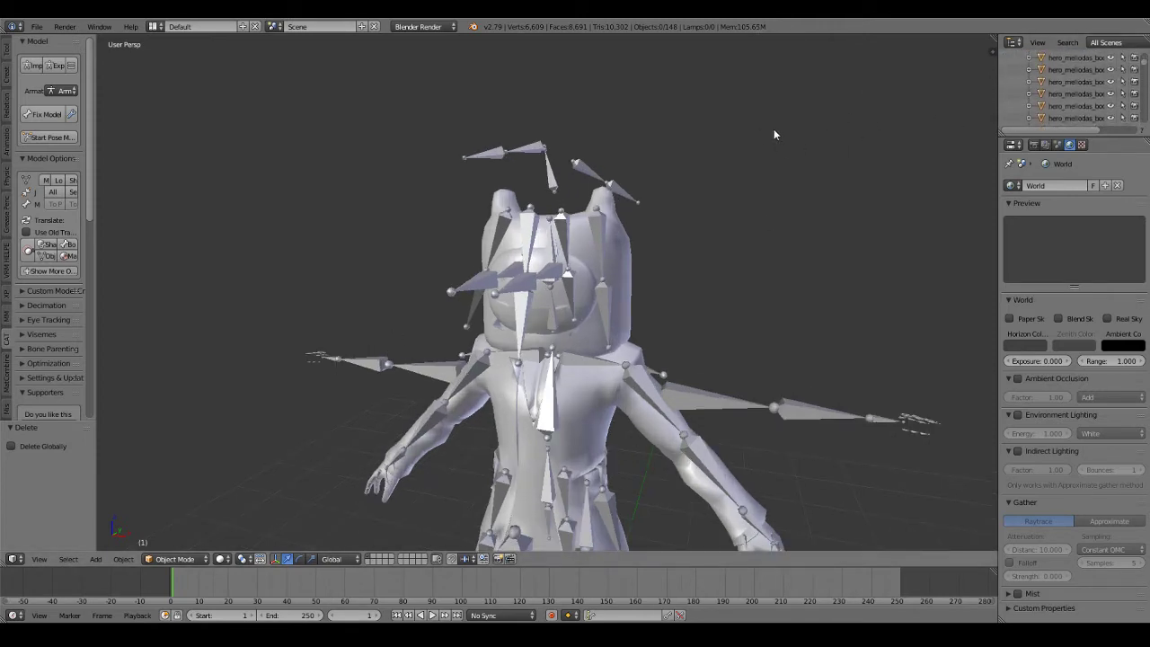
scroll(773, 129, "up", 3)
scroll(683, 259, "down", 4)
scroll(691, 269, "up", 3)
Scale the costume head mesh uniformly to about 0.784 and raise it along Z over the coat character's neck
right_click(459, 312)
scroll(735, 369, "down", 2)
middle_click_drag(735, 368, 692, 359)
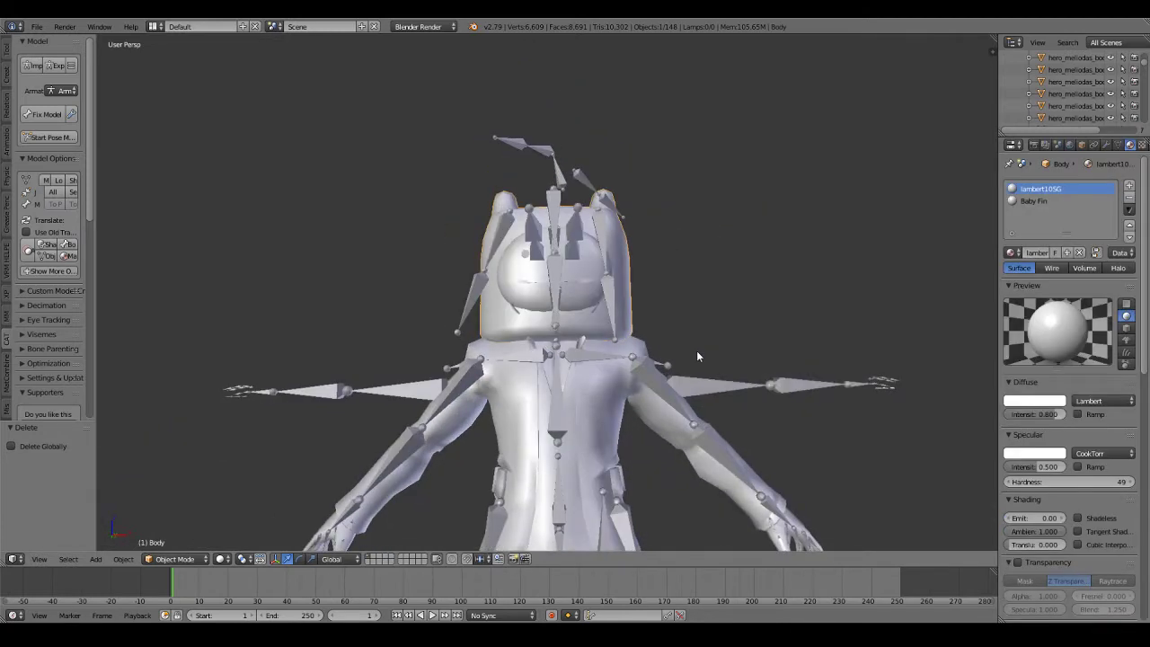
key("s")
left_click(665, 430)
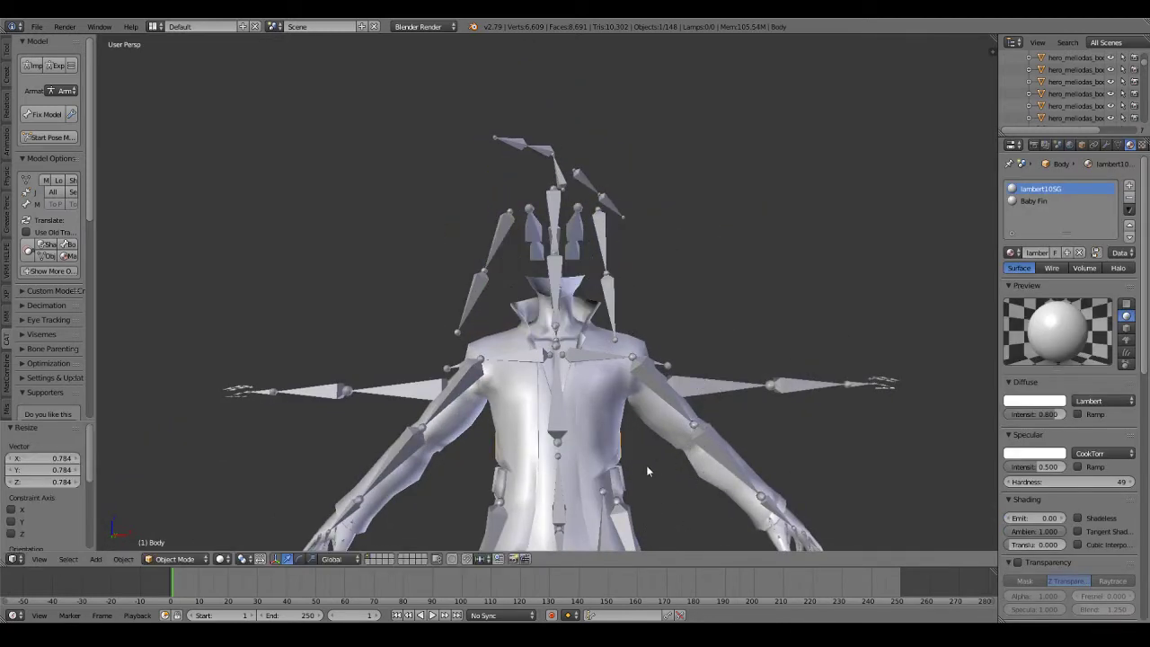
scroll(577, 494, "down", 4)
key("g")
key("z")
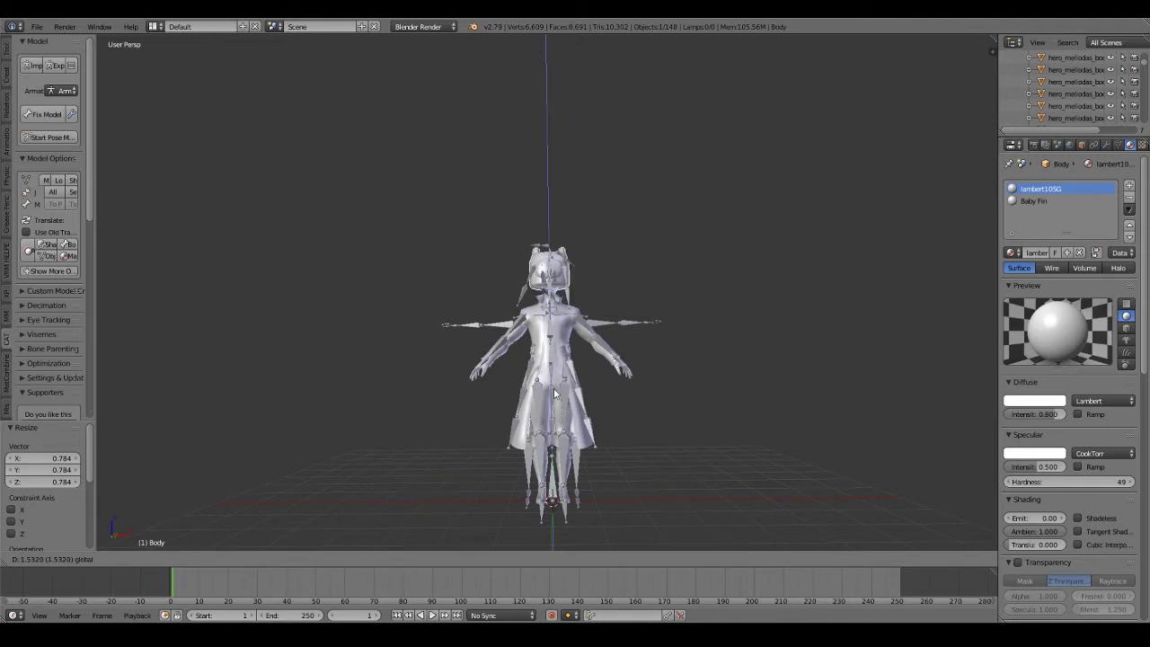
left_click(555, 400)
Shrink the costume head by a further factor of about 0.877 and raise it about 0.429 along Z
scroll(560, 381, "up", 7)
middle_click_drag(561, 381, 635, 395)
key("s")
left_click(662, 500)
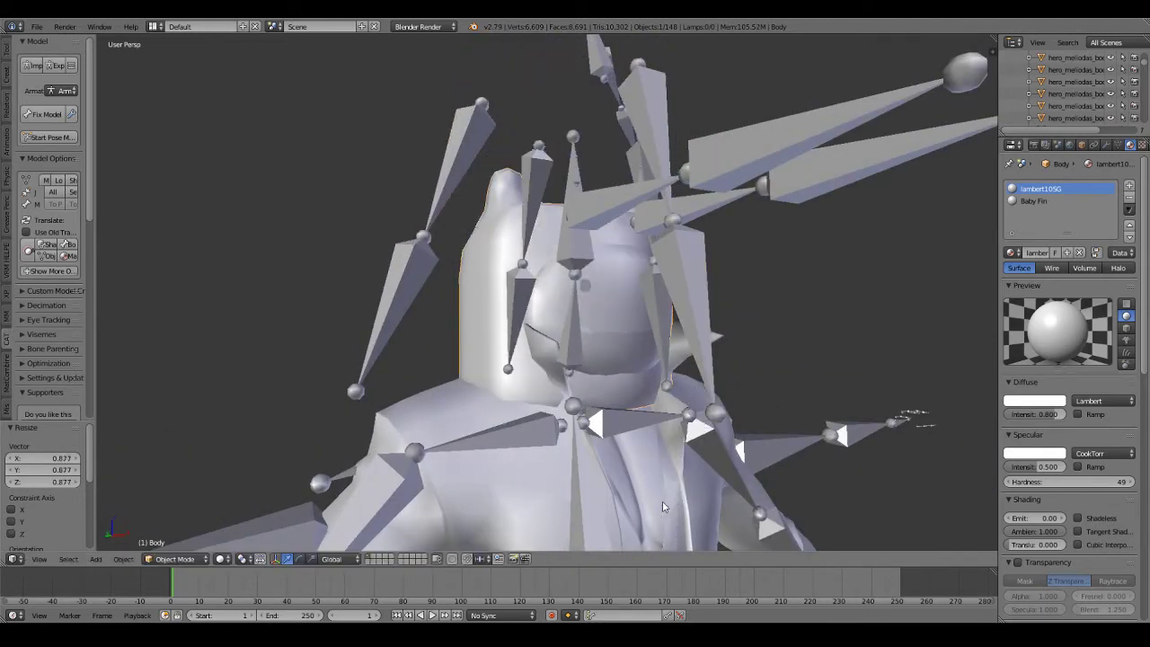
scroll(662, 501, "down", 5)
key("g")
key("z")
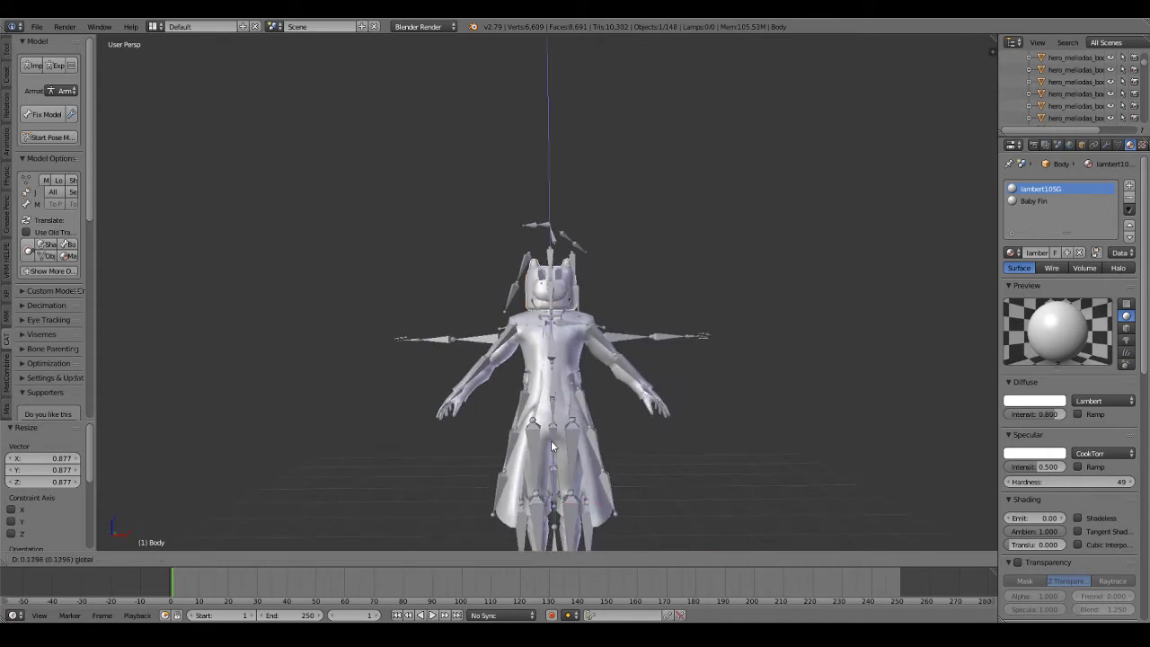
left_click(620, 430)
Scale the costume head by about 0.771 and raise it about 0.609 along Z
scroll(626, 428, "up", 4)
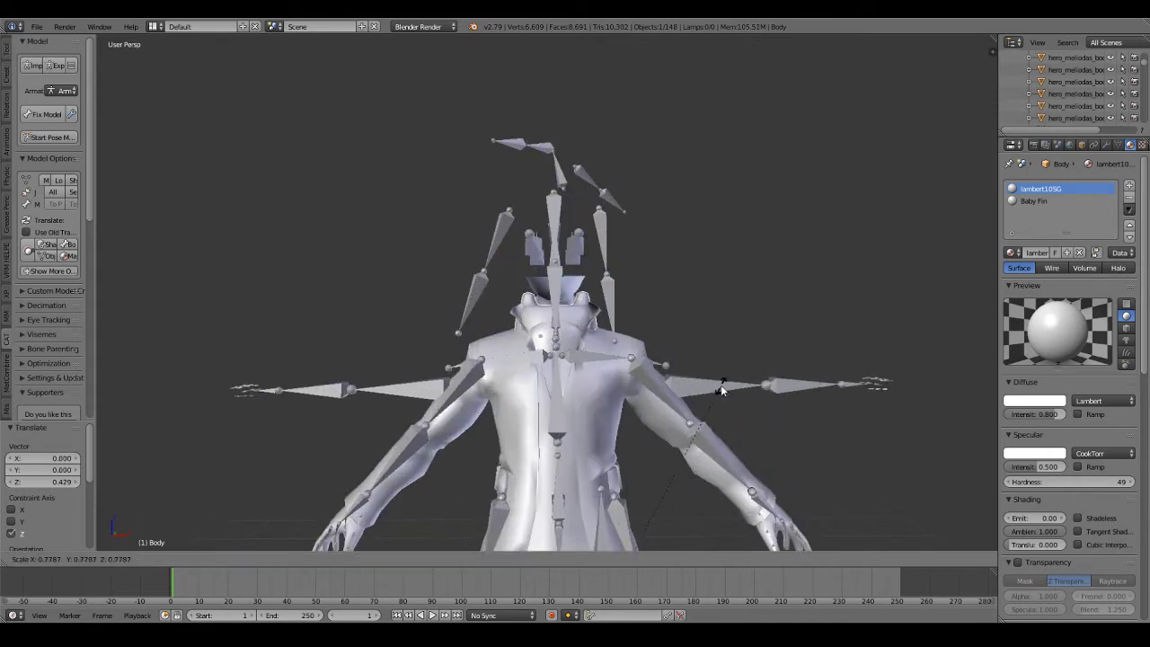
key("s")
left_click(672, 433)
scroll(671, 433, "down", 3)
key("g")
key("z")
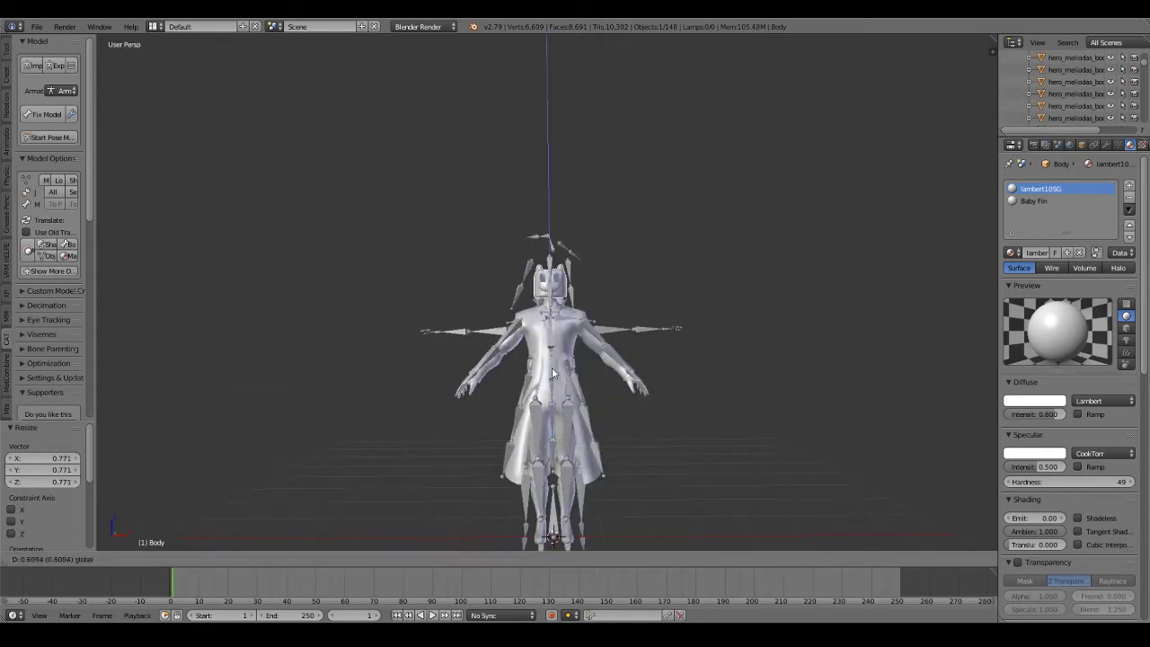
left_click(633, 406)
Enlarge the costume head by about 1.276 and lower it about 0.650 along Z onto the neck
scroll(638, 406, "up", 4)
key("s")
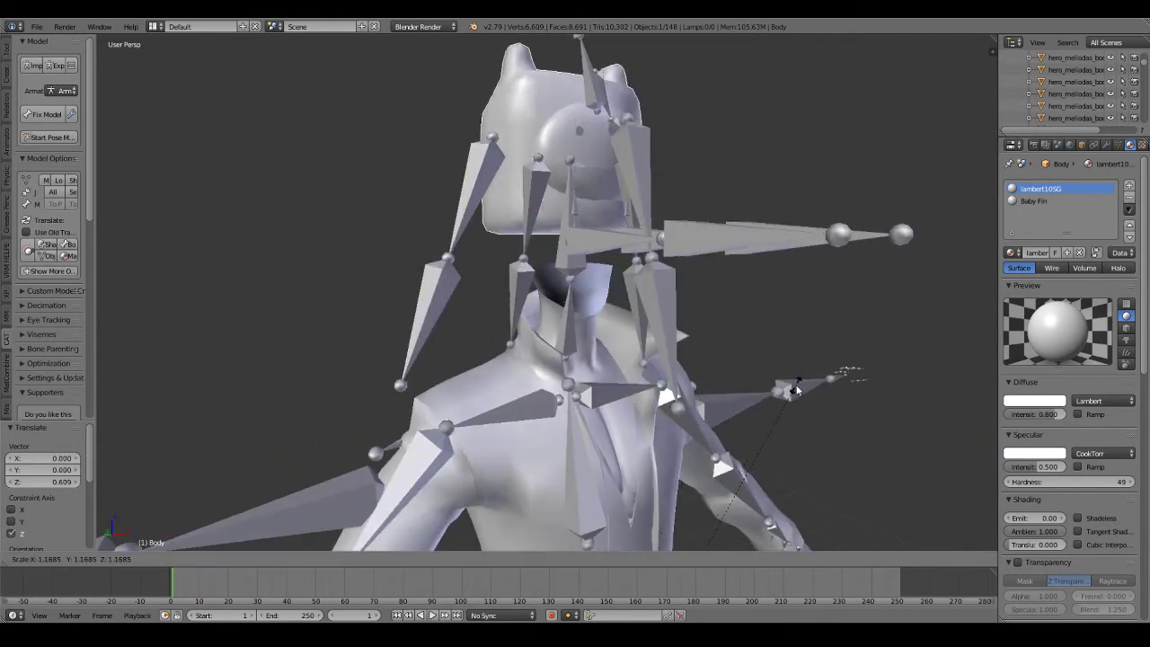
left_click(665, 366)
scroll(664, 367, "down", 3)
middle_click_drag(665, 367, 683, 404)
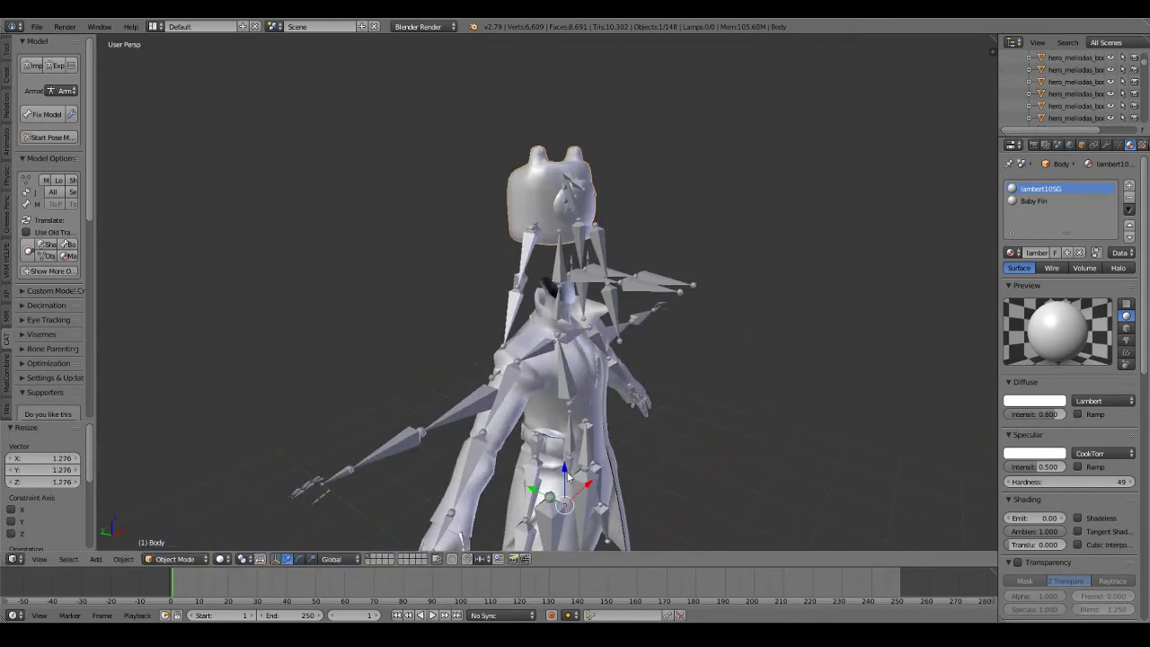
key("g")
key("z")
left_click(573, 517)
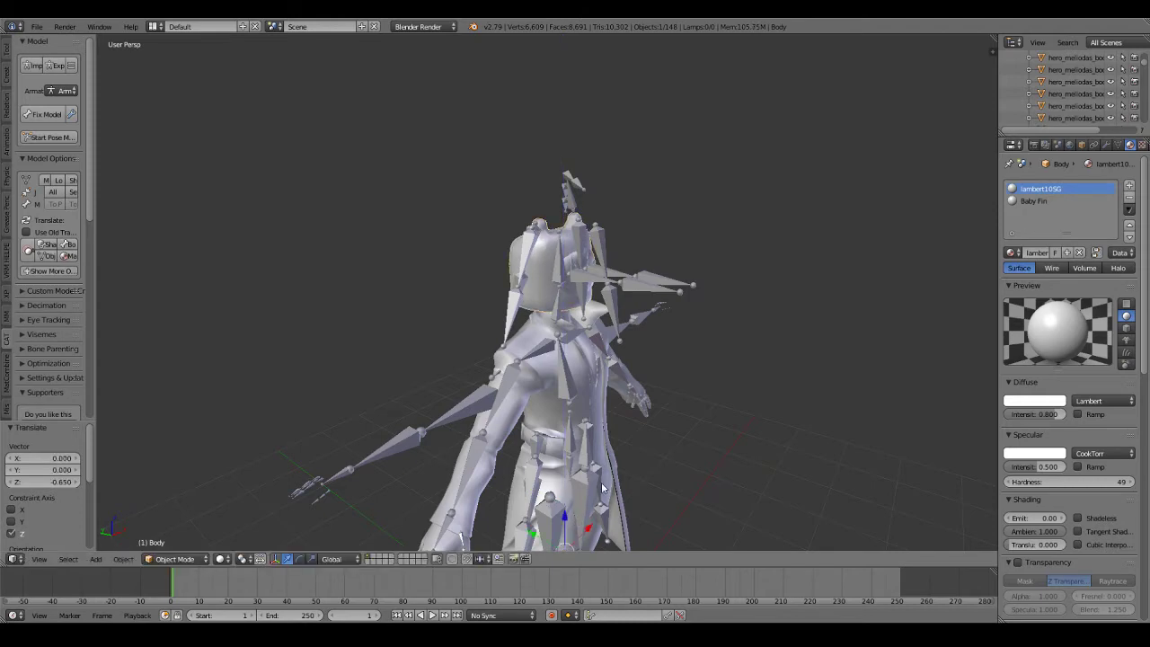
Shift the costume head about -0.085 along Y to line it up with the neck, checking its fit from several sides
middle_click_drag(573, 518, 480, 416)
scroll(476, 422, "up", 2)
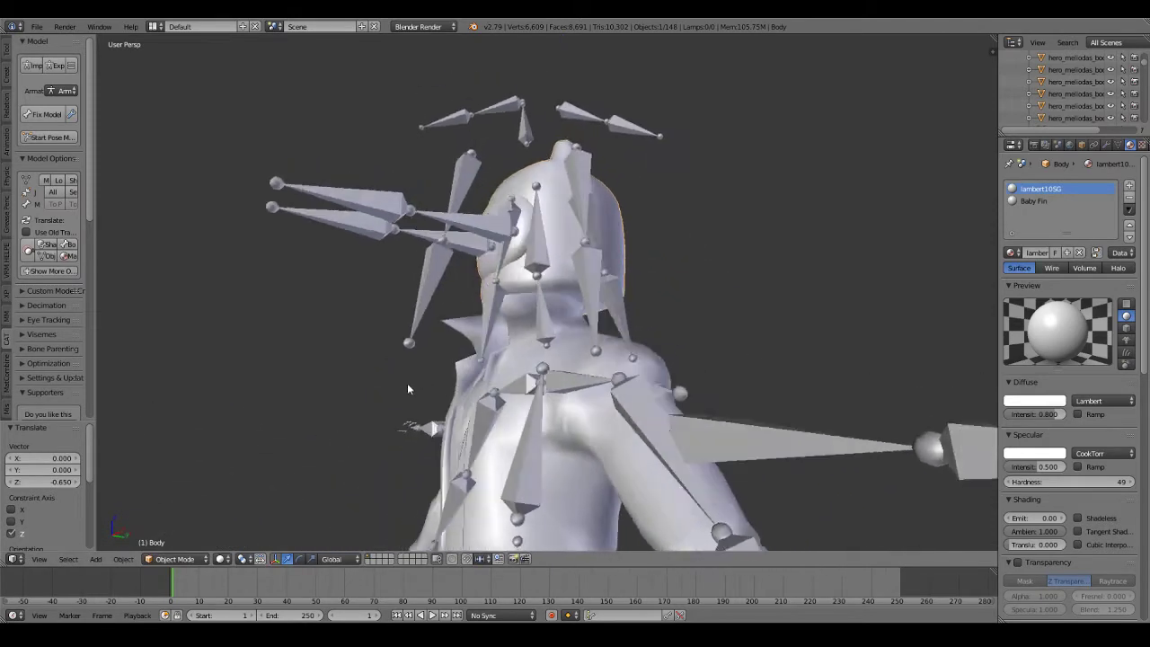
scroll(400, 404, "down", 5)
middle_click_drag(398, 416, 575, 454)
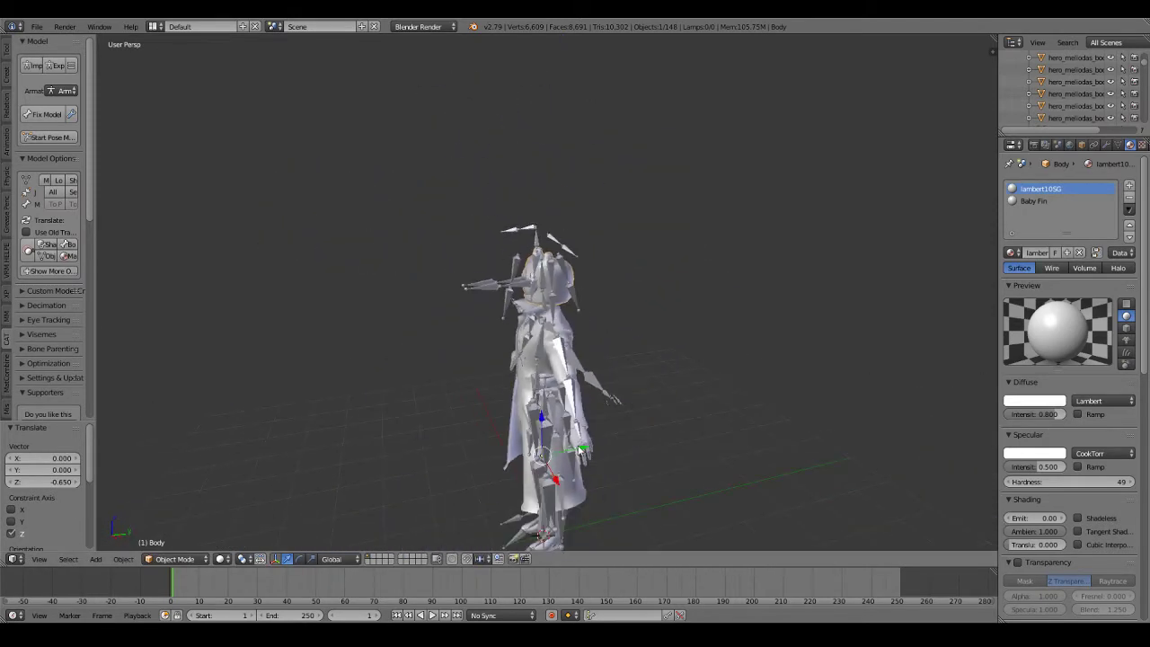
left_click_drag(579, 450, 572, 450)
scroll(503, 404, "up", 4)
middle_click_drag(485, 402, 586, 325)
scroll(735, 421, "down", 4)
scroll(627, 415, "up", 2)
scroll(586, 326, "up", 2)
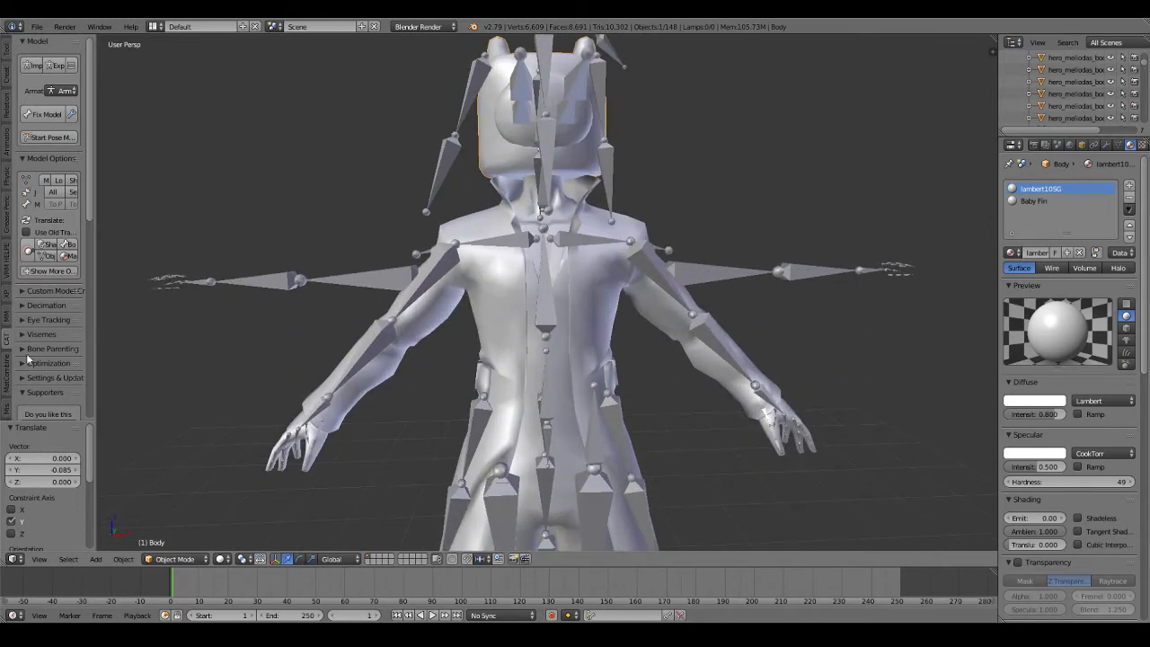
Open the Custom Model Creation options and enable Merge All Bones and Apply Transforms for the armature merge
left_click(22, 301)
scroll(25, 298, "down", 4)
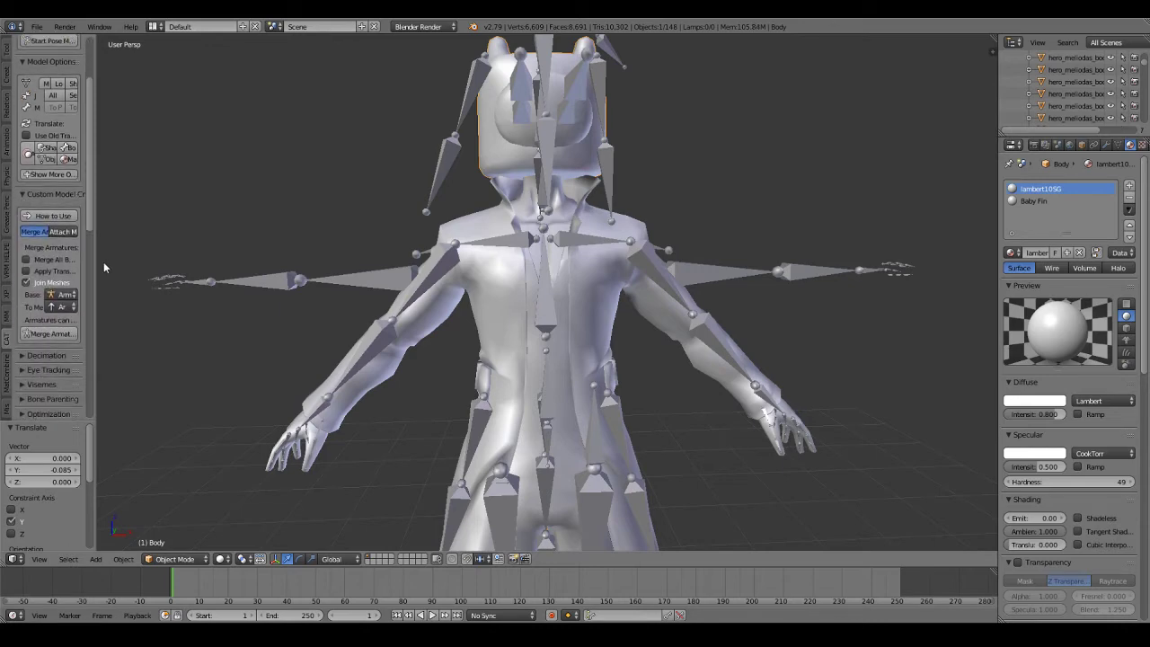
left_click_drag(96, 263, 289, 241)
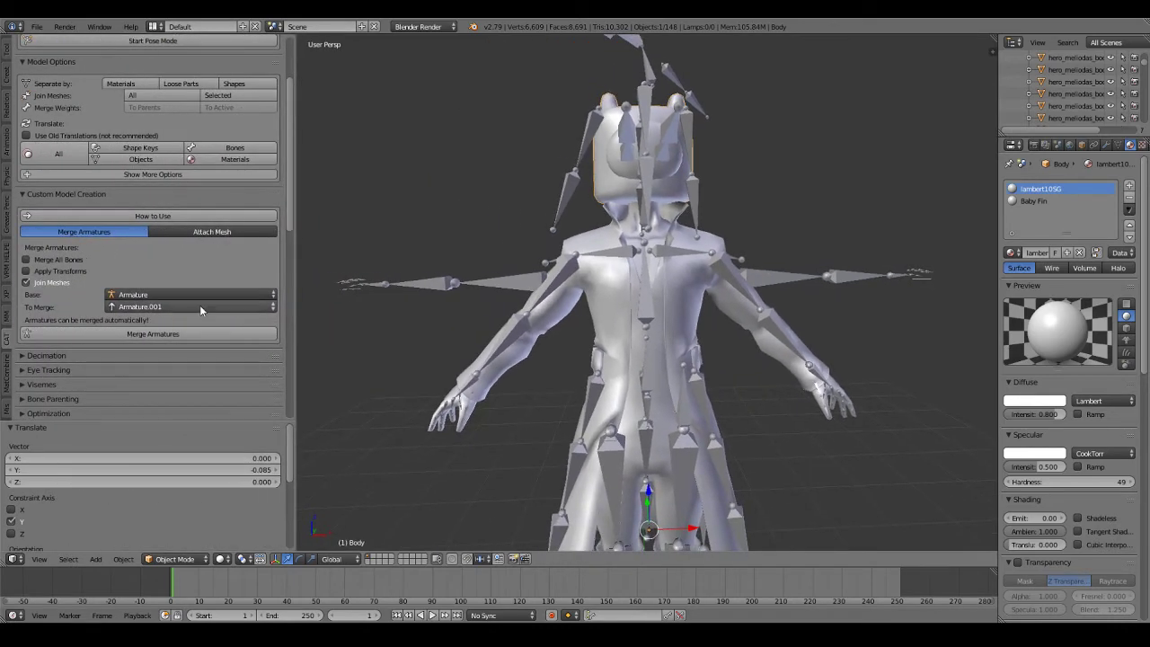
left_click(34, 259)
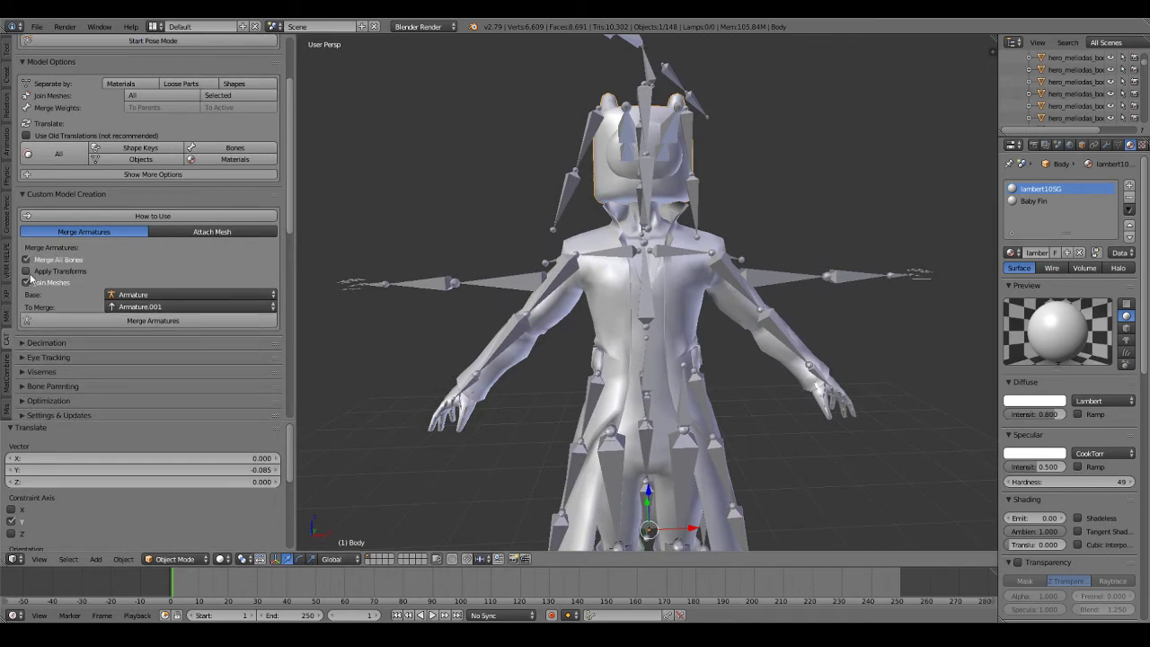
left_click(28, 272)
Open the costume character's Armature in edit mode and examine which bones belong to it
scroll(439, 253, "up", 3)
middle_click_drag(439, 252, 524, 261)
scroll(524, 262, "down", 4)
scroll(1105, 115, "up", 5)
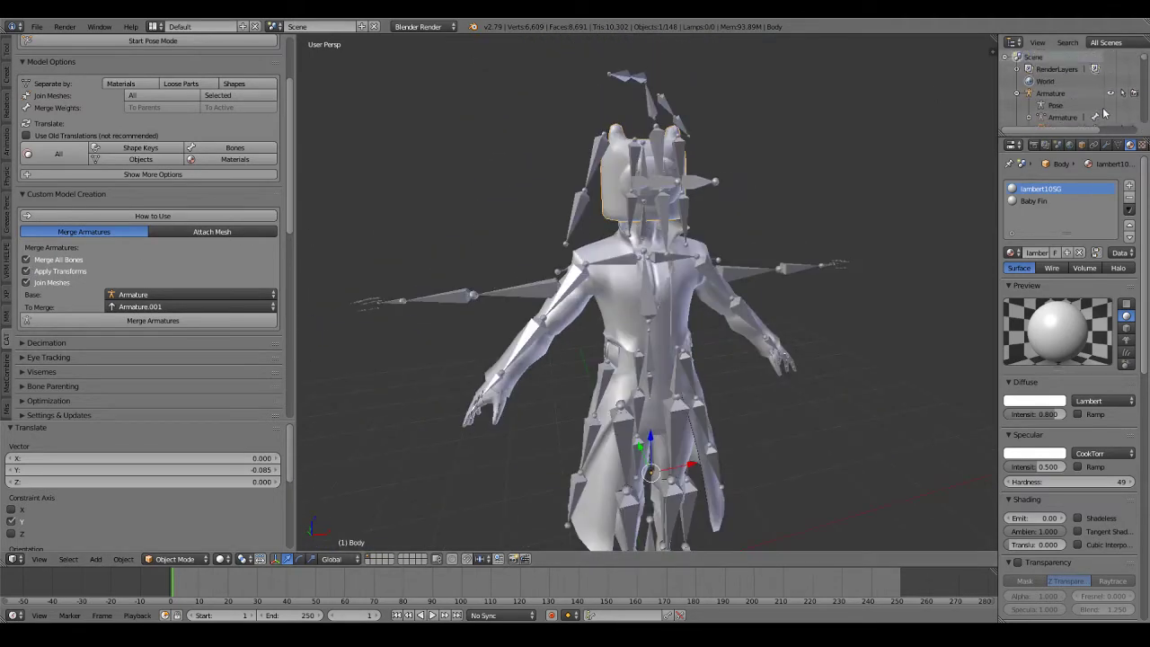
scroll(1101, 111, "down", 3)
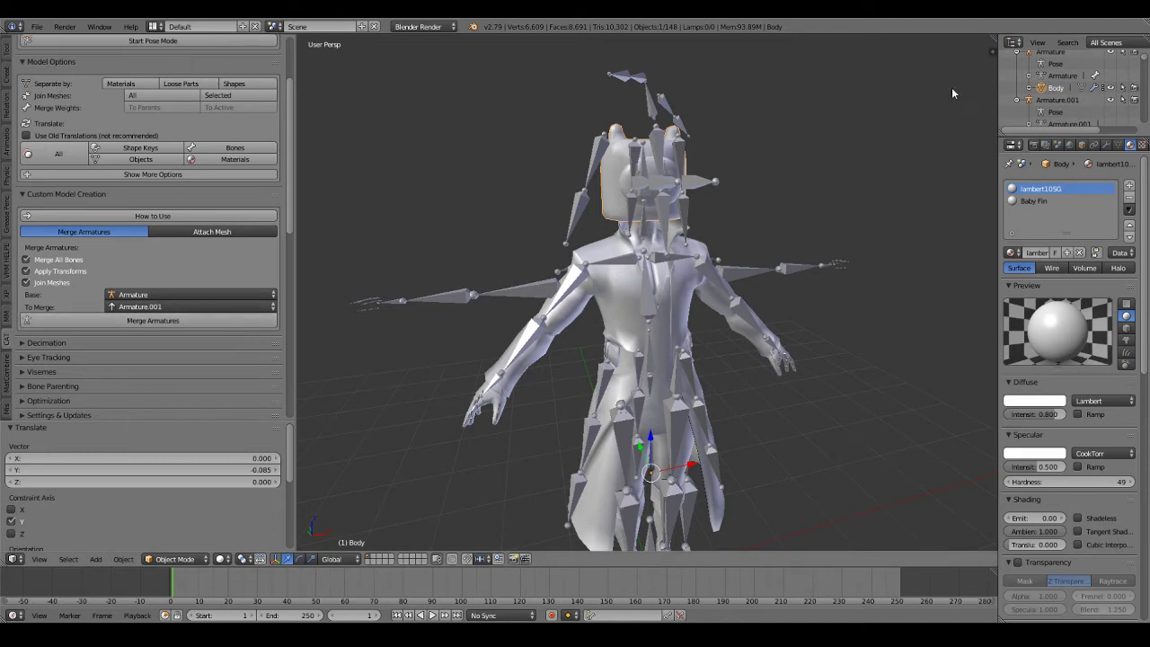
scroll(1046, 87, "up", 1)
right_click(1054, 100)
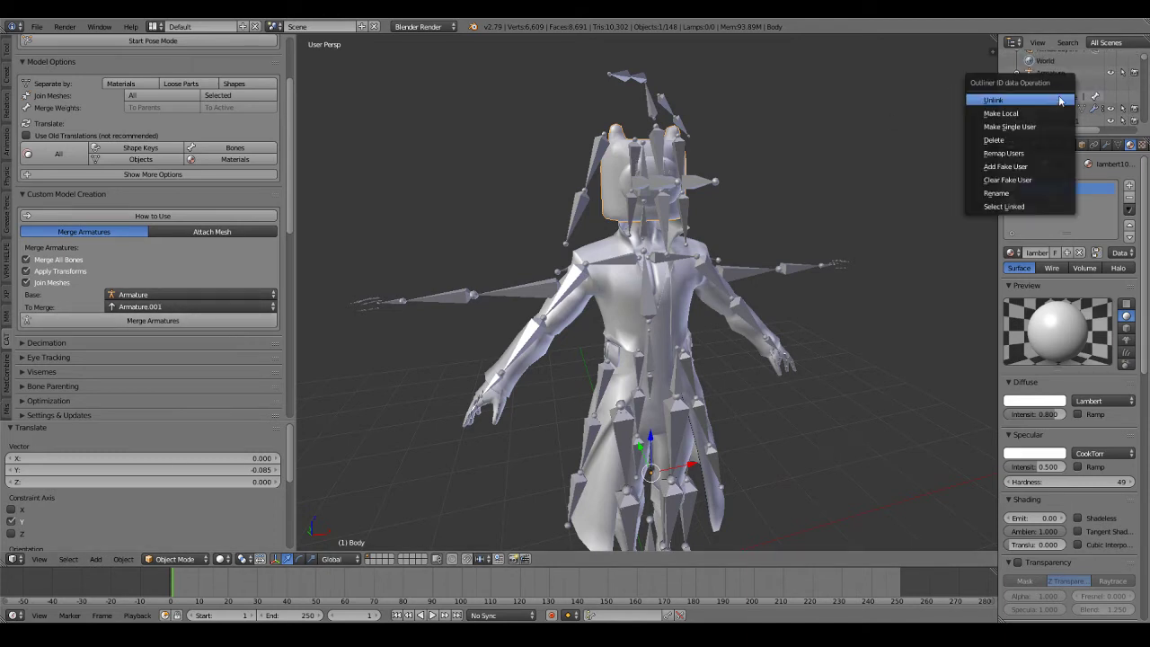
left_click(1053, 95)
left_click(1060, 97)
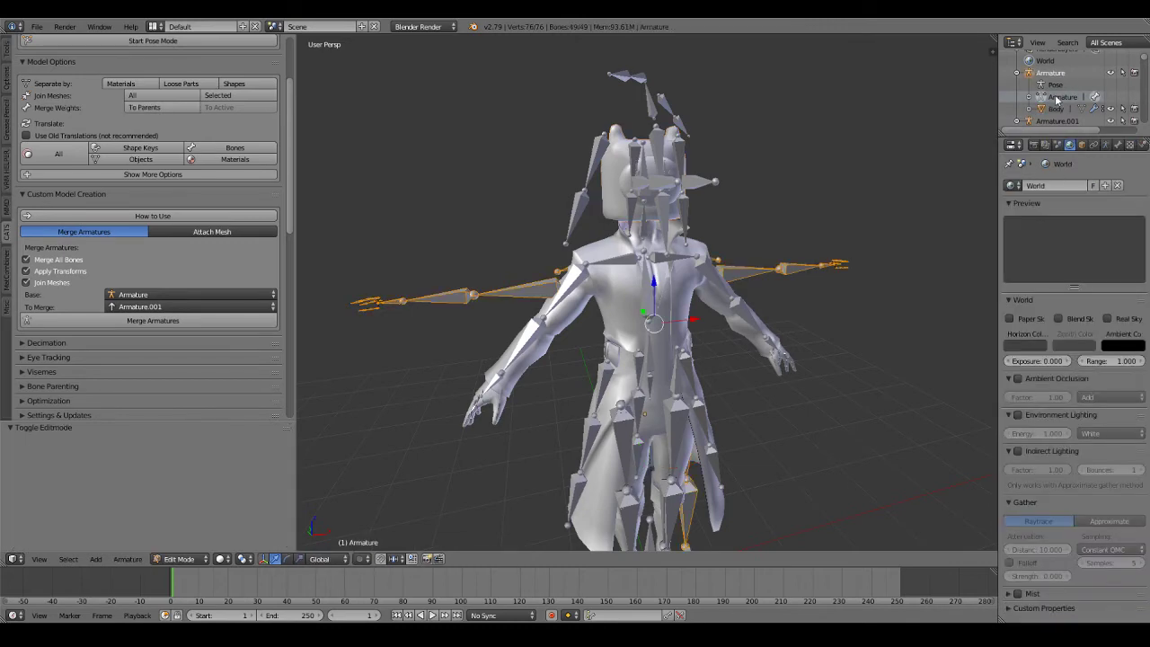
key("Tab")
mouse_move(863, 226)
middle_mouse_down()
mouse_move(929, 236)
mouse_move(876, 232)
middle_mouse_up()
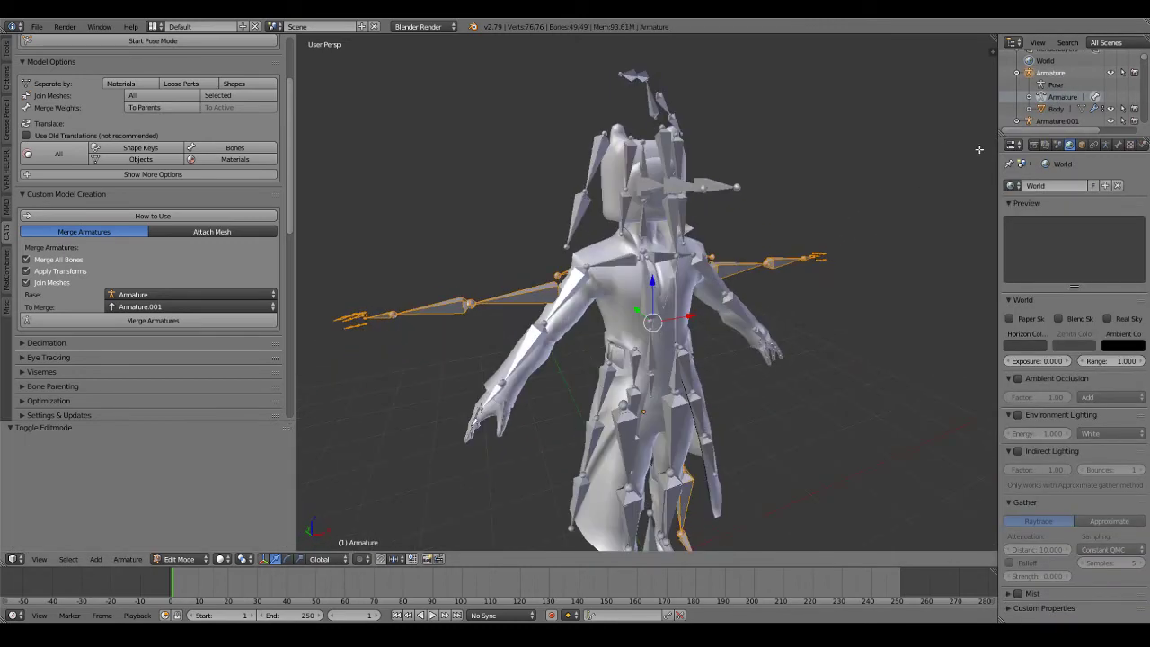
Switch to editing Armature.001 and examine whether its bones follow the coat character's body
scroll(1083, 101, "down", 5)
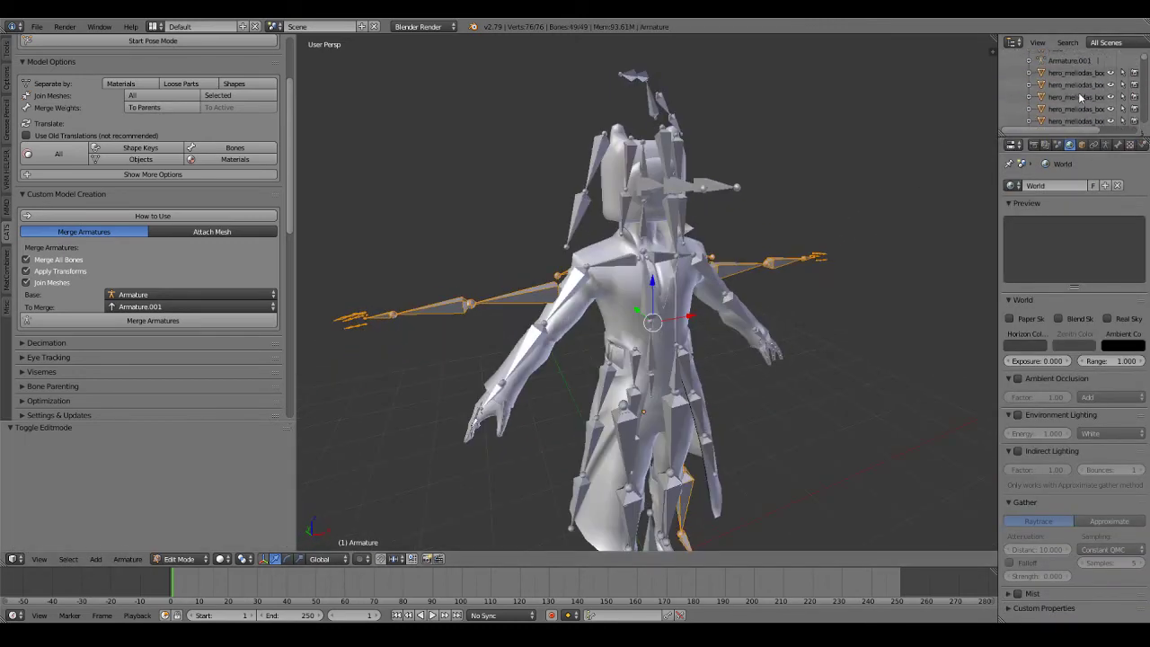
scroll(1083, 99, "up", 3)
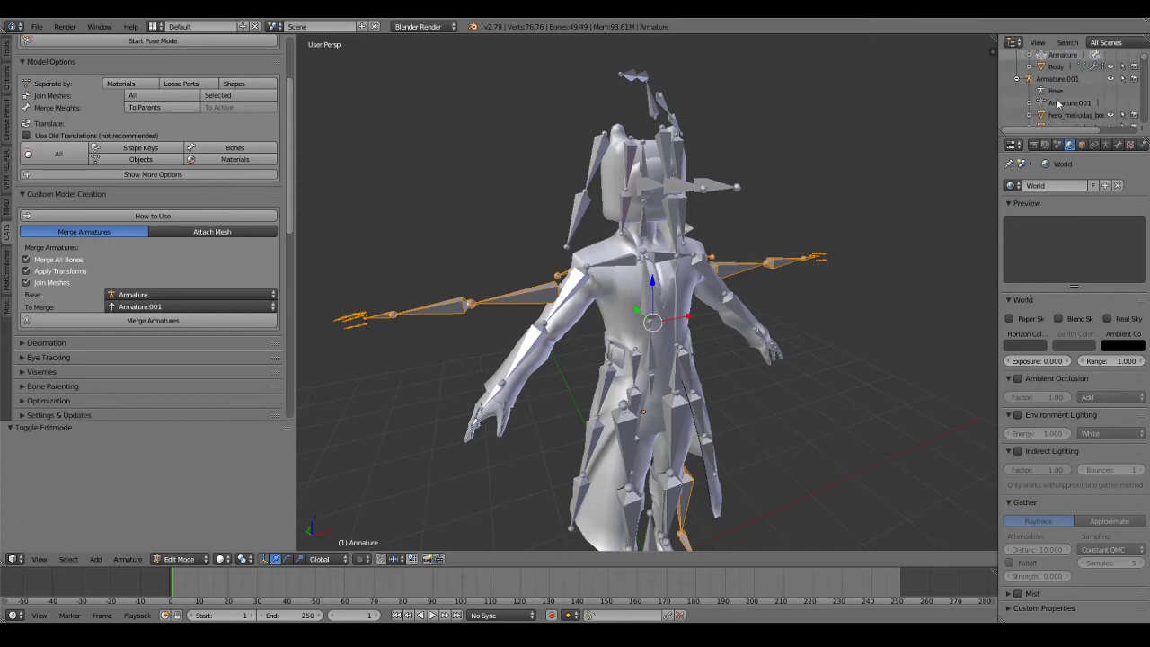
left_click(1058, 105)
scroll(699, 284, "up", 6)
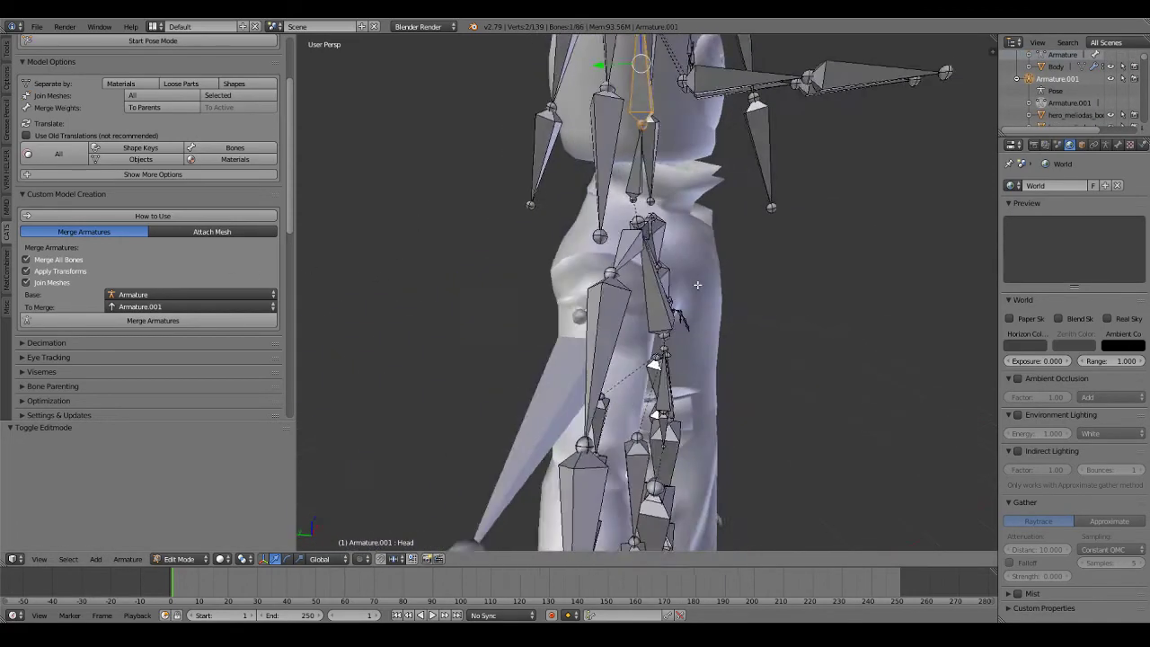
middle_click_drag(699, 285, 553, 292)
scroll(1060, 117, "down", 5)
Set Armature.001 as the base, return to Object Mode, and merge Armature into it
left_click(139, 295)
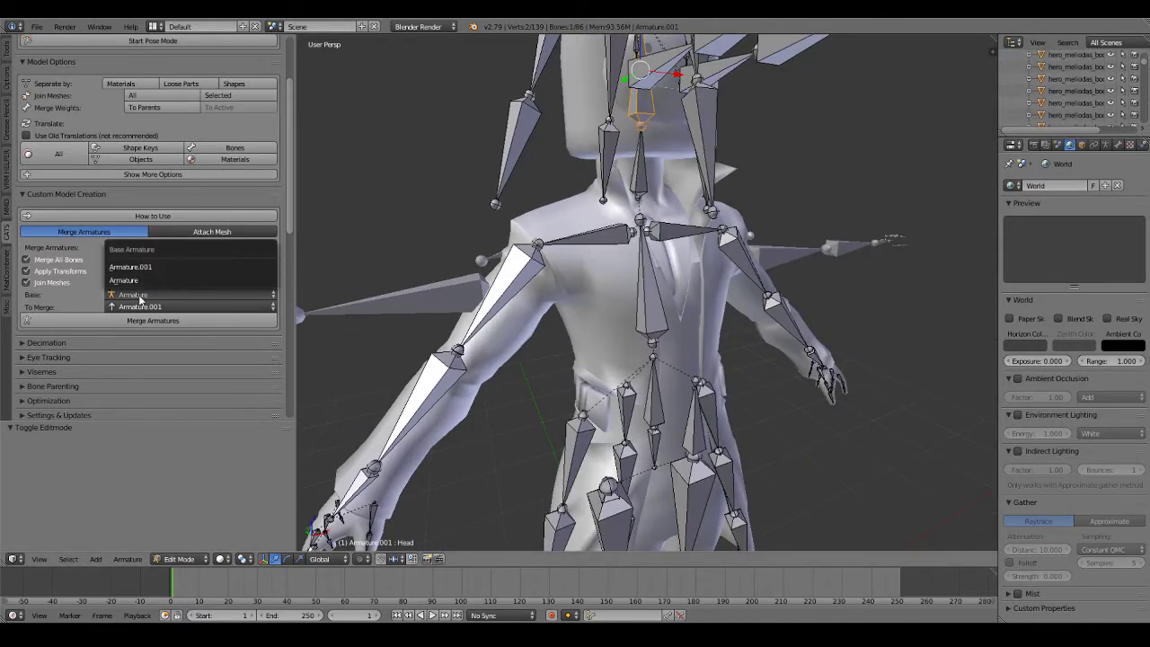
left_click(139, 267)
scroll(584, 287, "down", 3)
middle_click_drag(584, 288, 619, 283)
key("Tab")
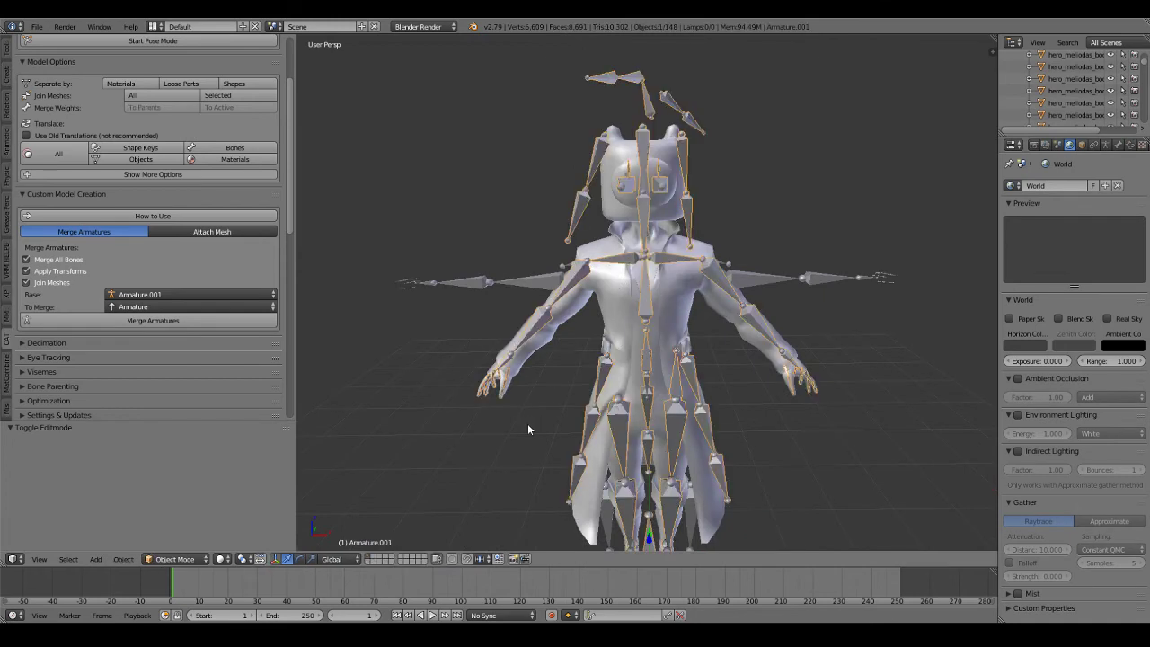
left_click(169, 323)
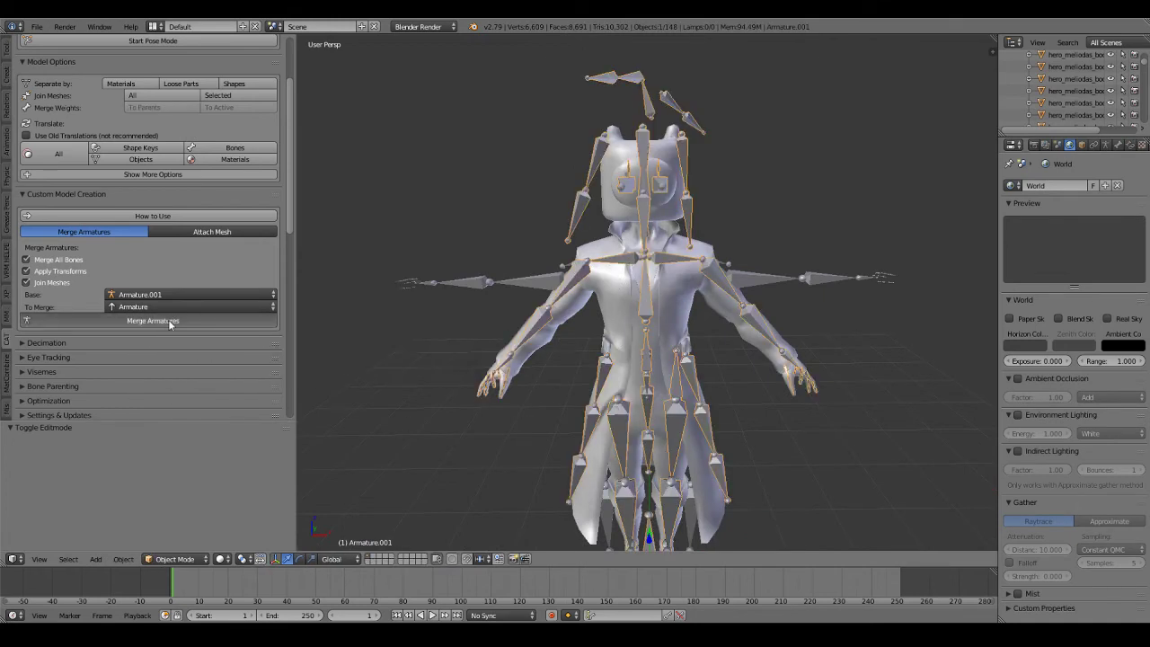
Put the merged armature in Pose Mode and test-rotate the duplicate Left Shoulder bone, cancelling the rotation
scroll(460, 383, "up", 3)
mouse_move(460, 384)
middle_mouse_down()
mouse_move(583, 384)
mouse_move(487, 388)
mouse_move(478, 376)
middle_mouse_up()
scroll(503, 388, "down", 5)
scroll(540, 391, "up", 5)
scroll(549, 371, "up", 3, "shift")
left_click(166, 559)
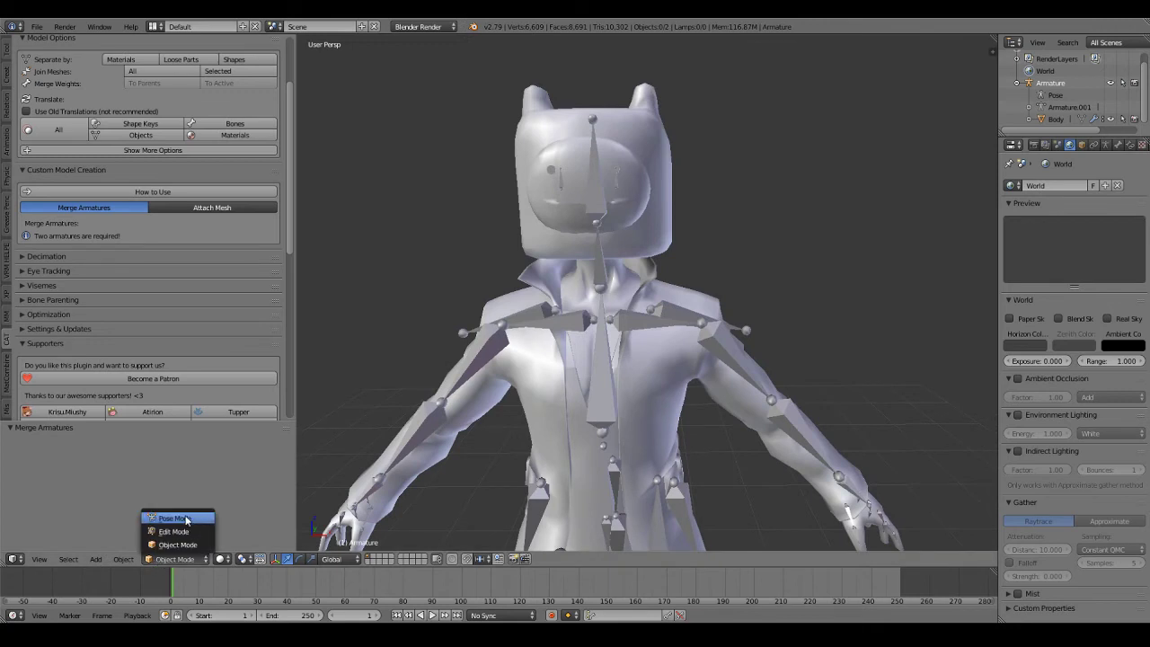
left_click(175, 518)
right_click(631, 325)
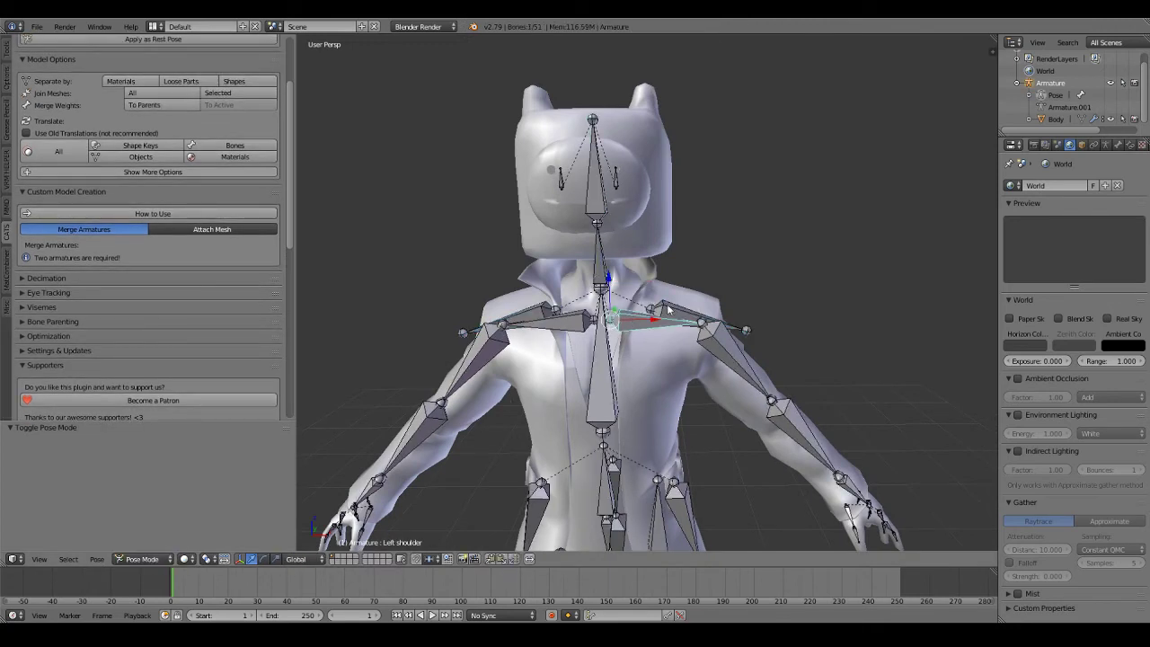
key("r")
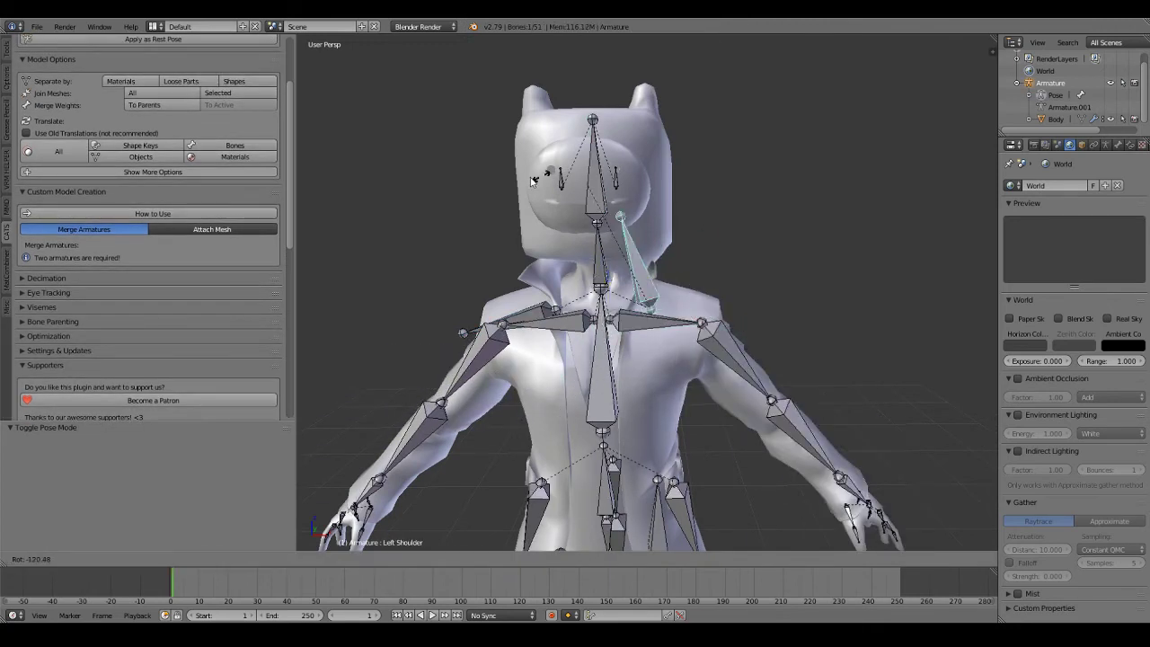
right_click(663, 282)
Select the duplicate Left Shoulder and Right Shoulder bones, delete them in Edit Mode, and return to Pose Mode
scroll(419, 318, "up", 2)
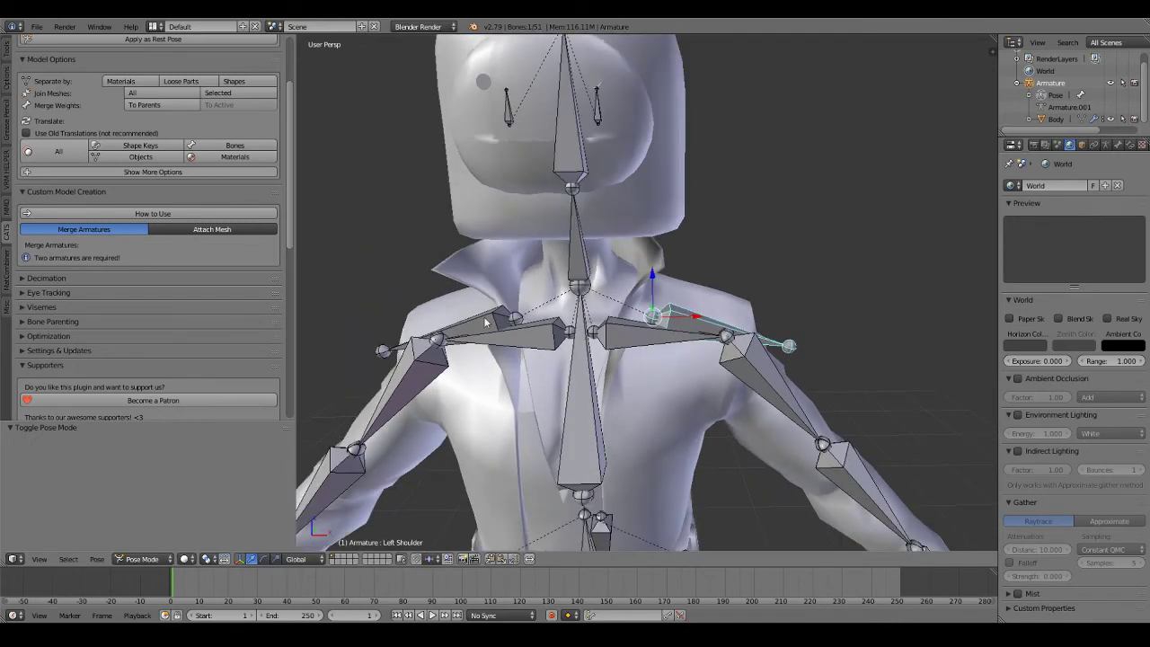
right_click(485, 322, "shift")
scroll(485, 322, "down", 4)
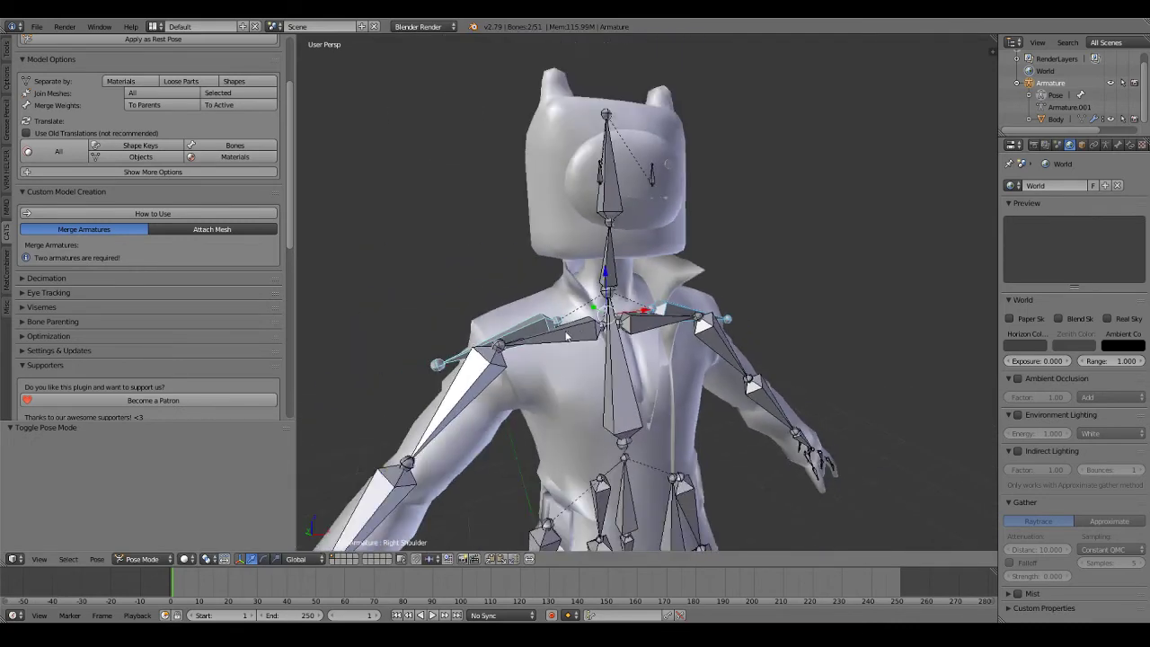
key("Tab")
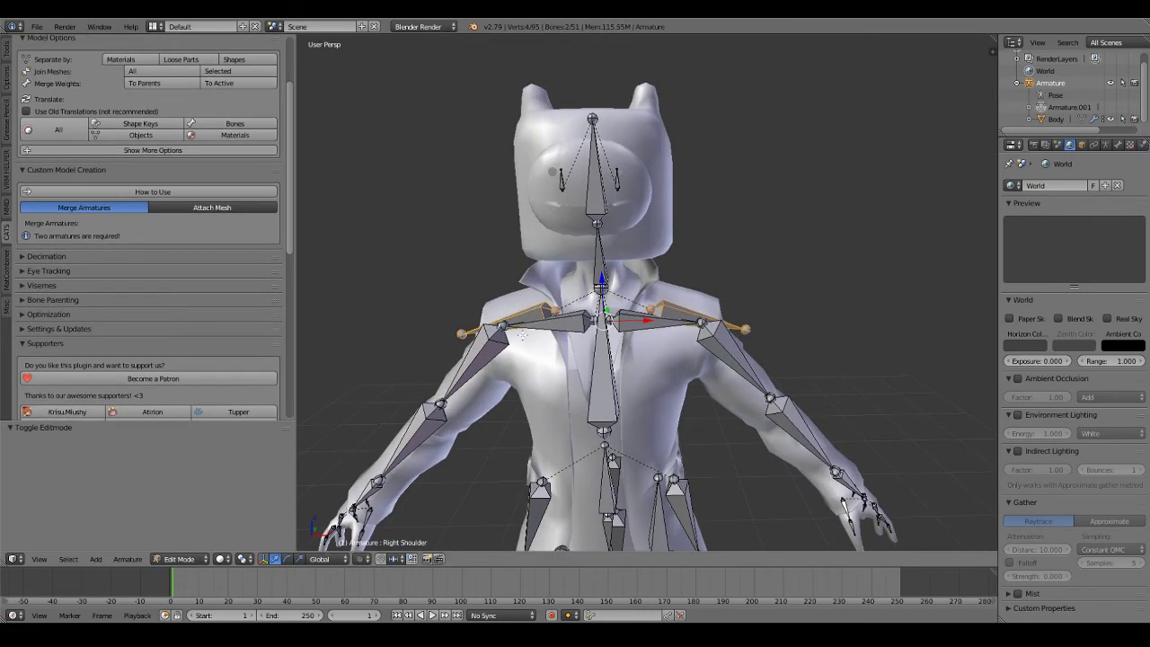
key("Tab")
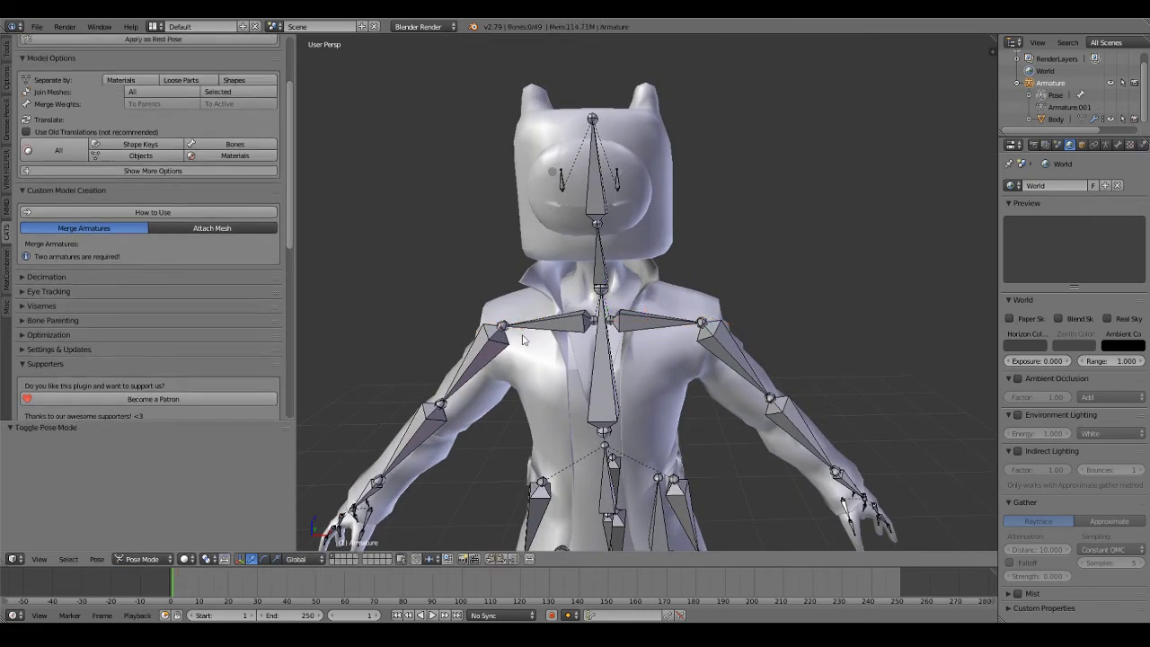
Test-rotate the remaining Left shoulder bone and the Neck bone to check the mesh deformation, cancelling each rotation
right_click(661, 325)
key("r")
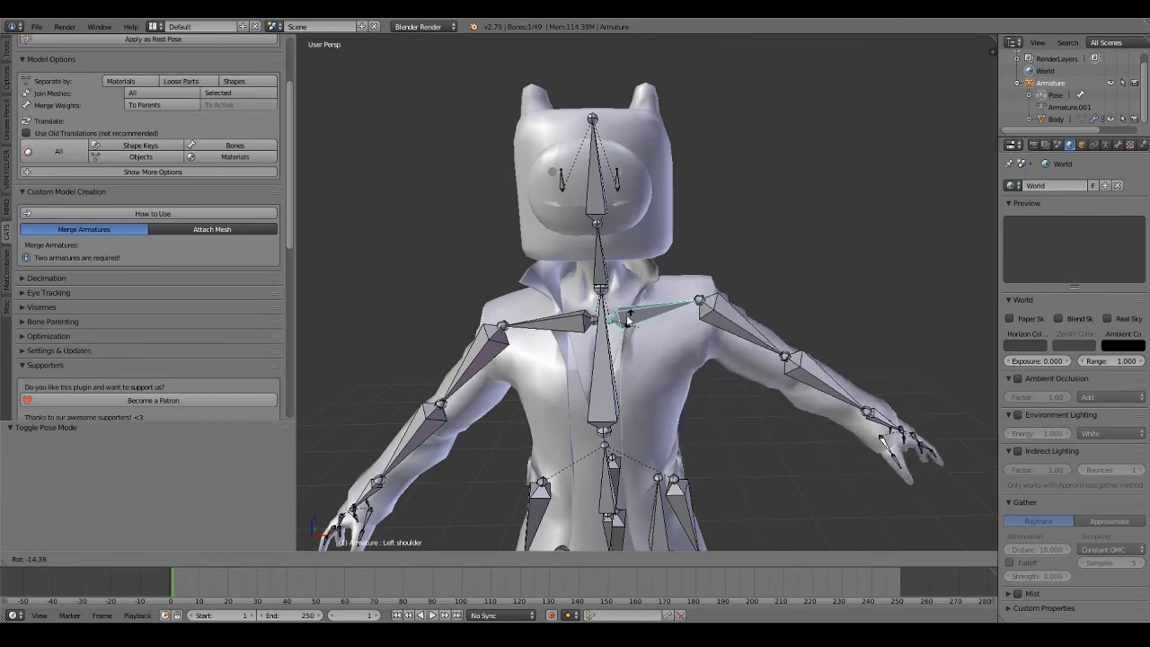
right_click(599, 287)
right_click(602, 263)
key("r")
key("r")
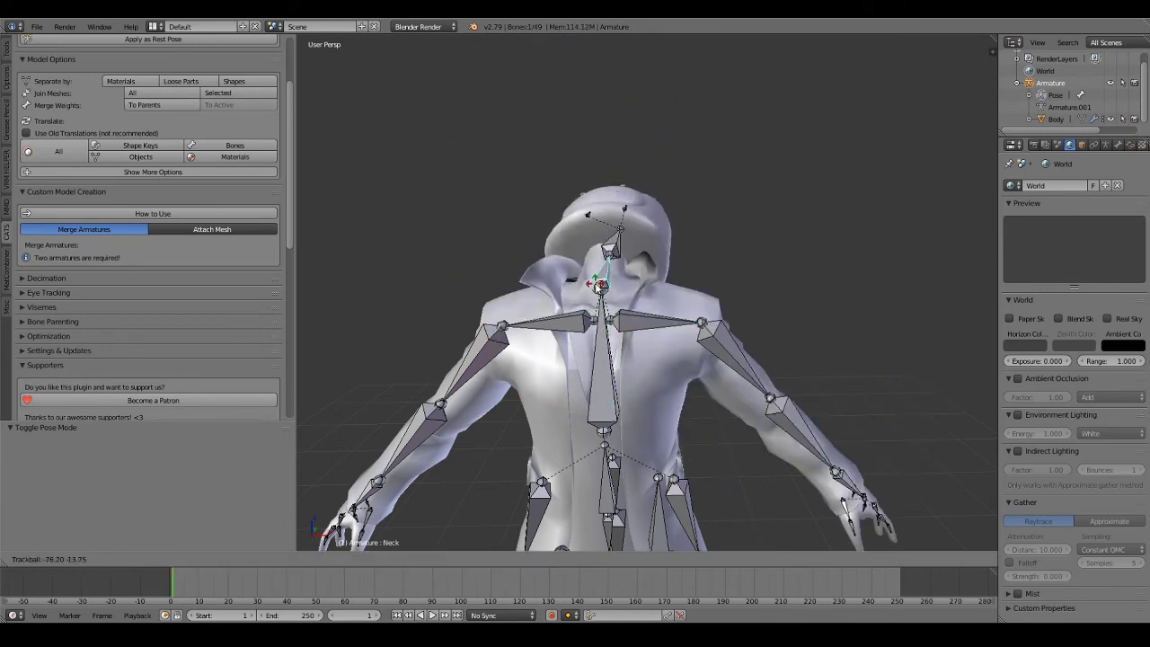
right_click(642, 367)
Test-rotate the short upper Left leg bone and the Hips bone to check how the body follows, cancelling each rotation
scroll(640, 367, "down", 3)
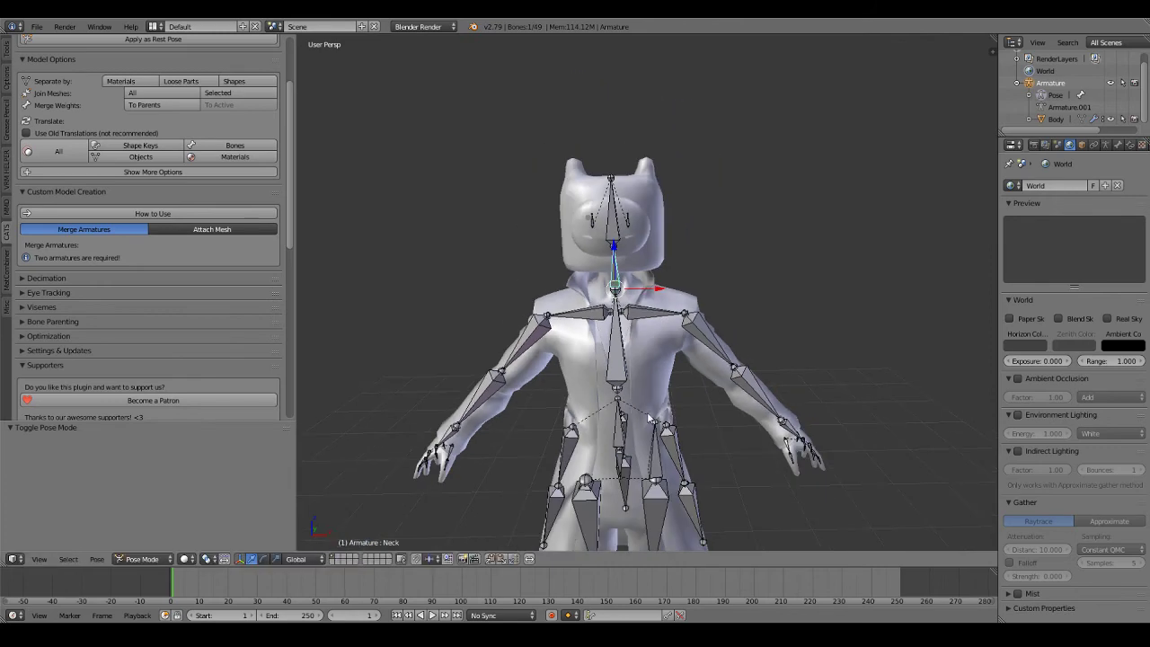
middle_click_drag(661, 465, 665, 331)
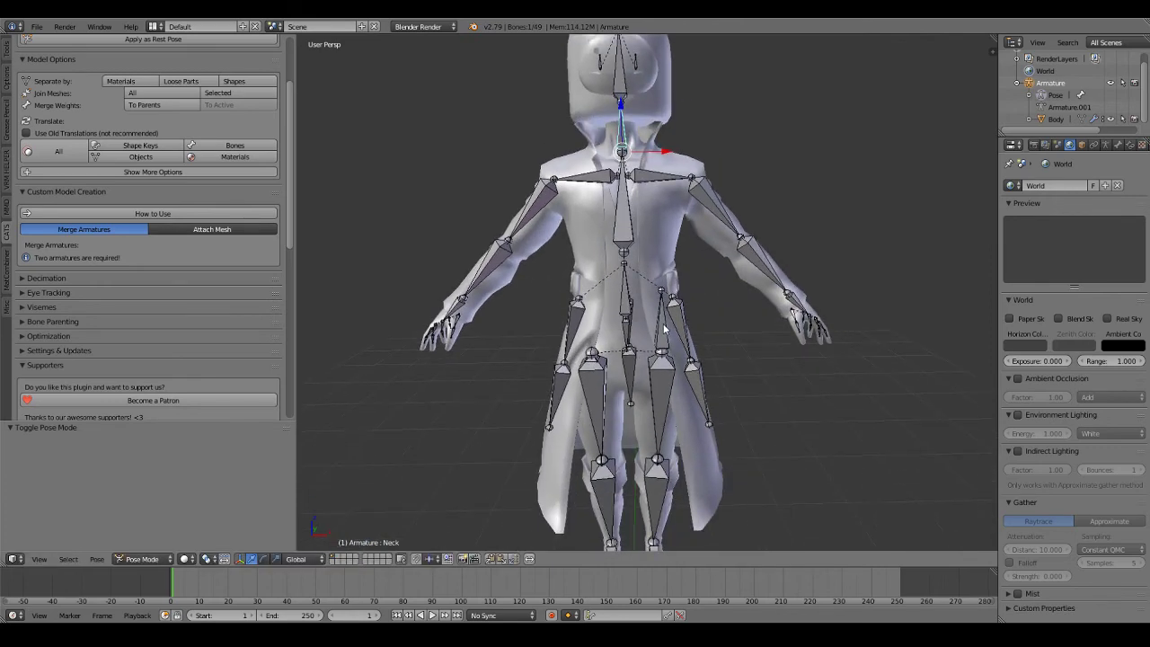
right_click(659, 404)
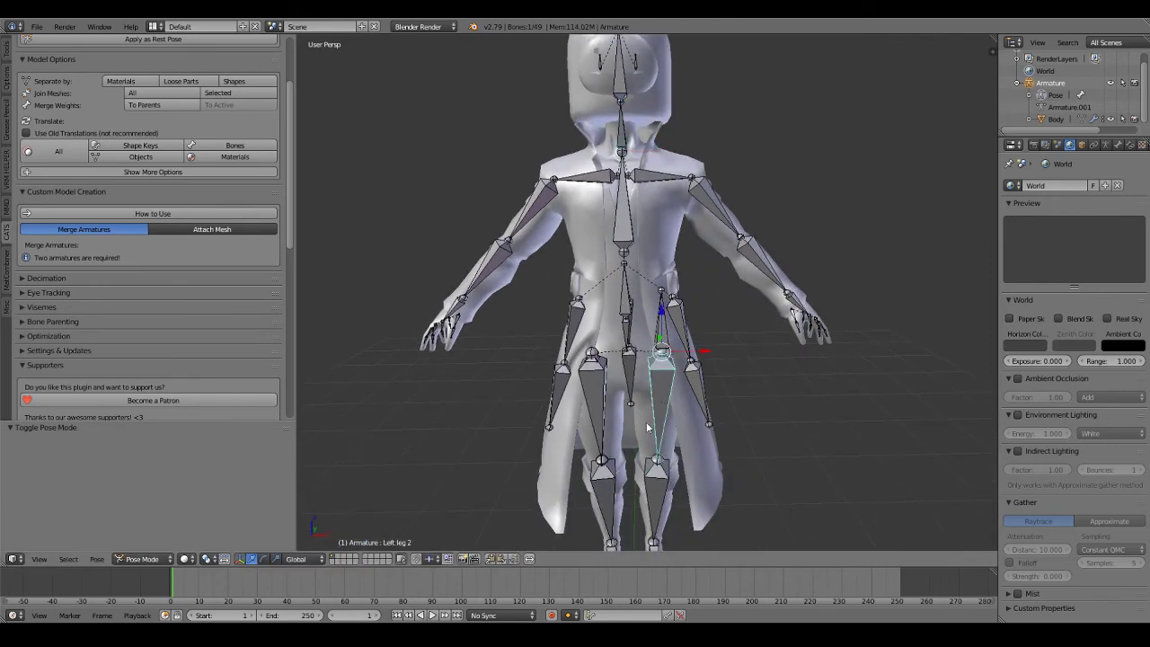
right_click(658, 319)
key("r")
right_click(649, 311)
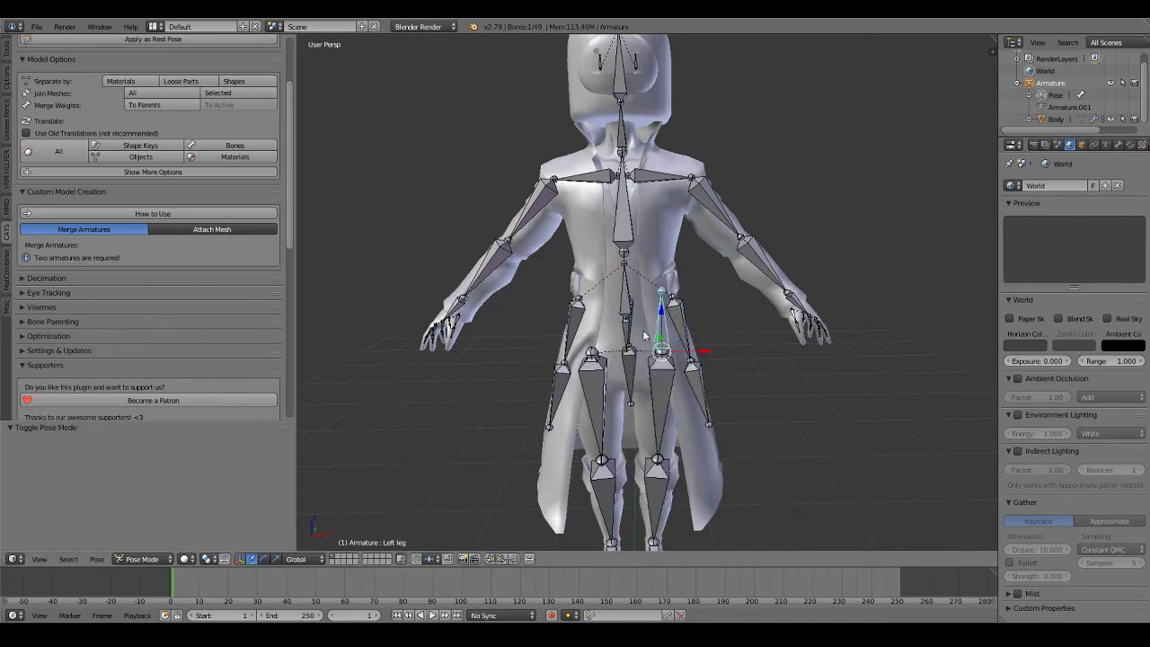
right_click(628, 333)
key("r")
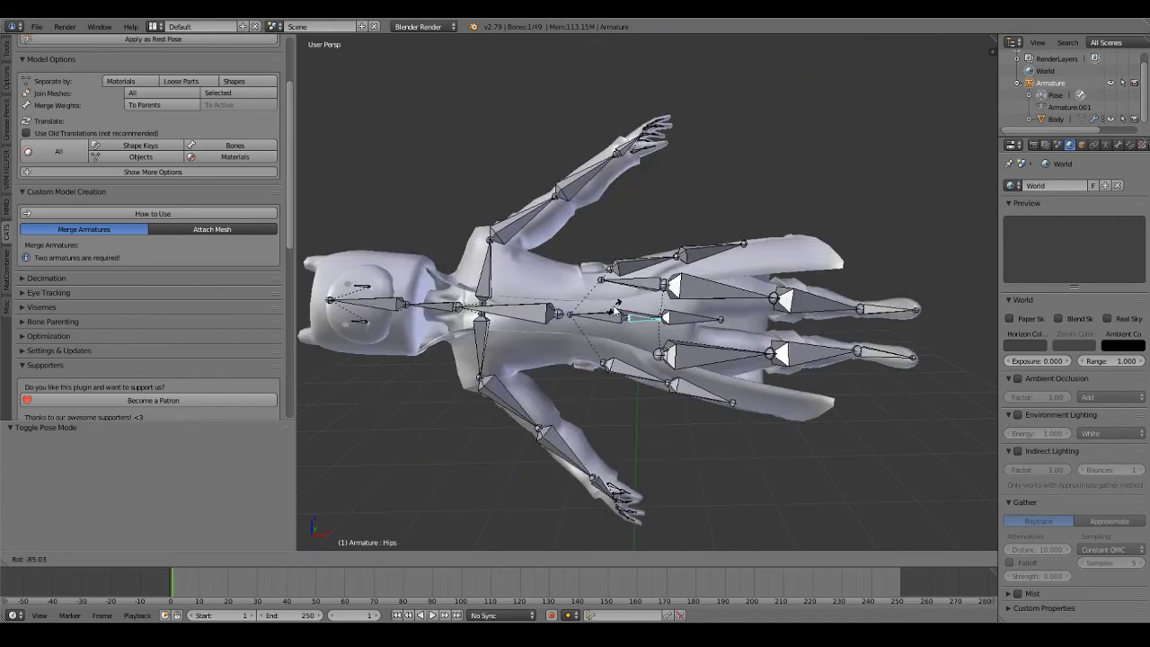
key("Escape")
middle_click_drag(629, 321, 627, 467, "shift")
scroll(595, 367, "up", 5)
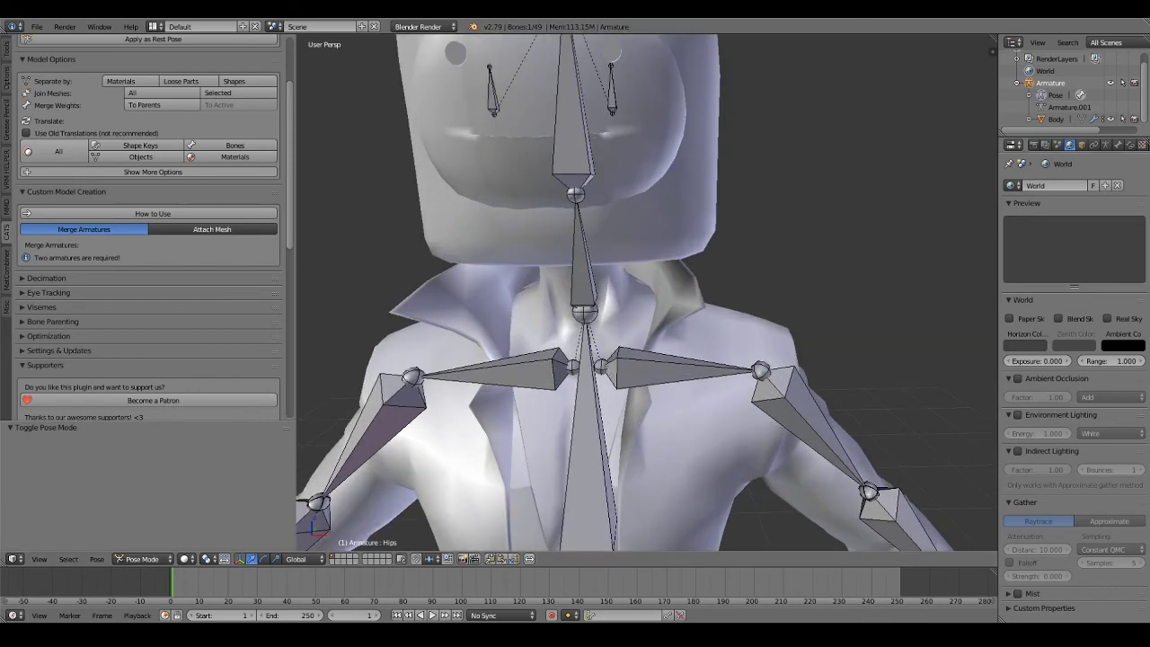